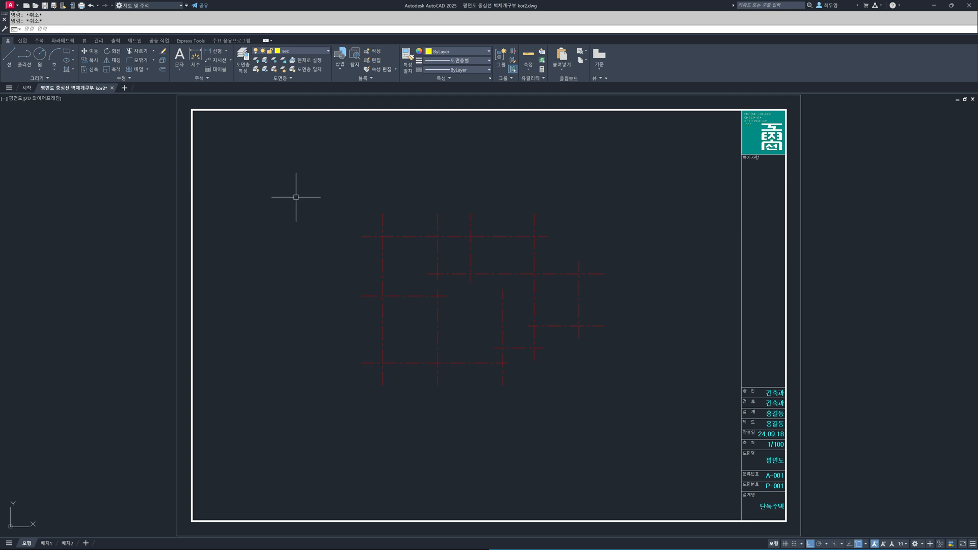
- Open the multiline style manager (MLSTYLE) and inspect the STANDARD style's element settings without changing them
text(Ml)
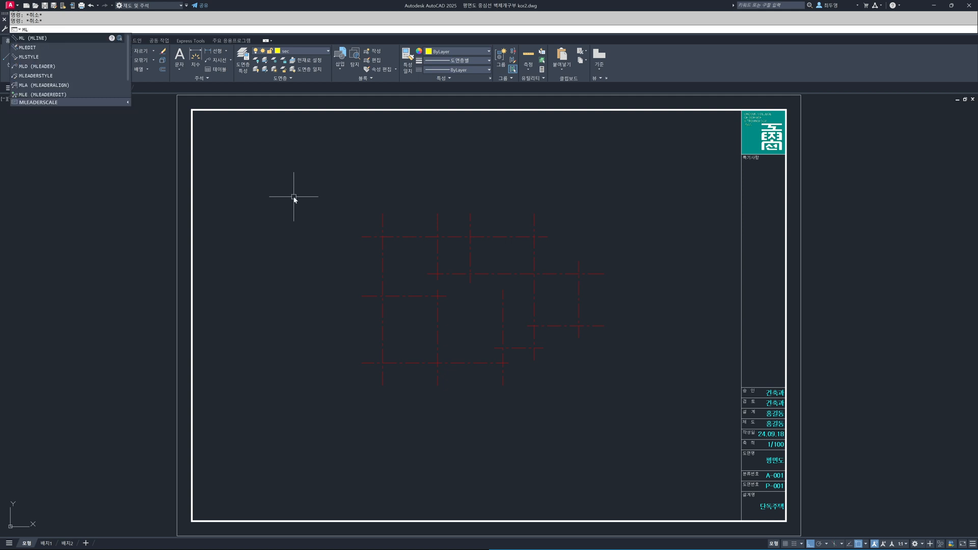
text(STYLE)
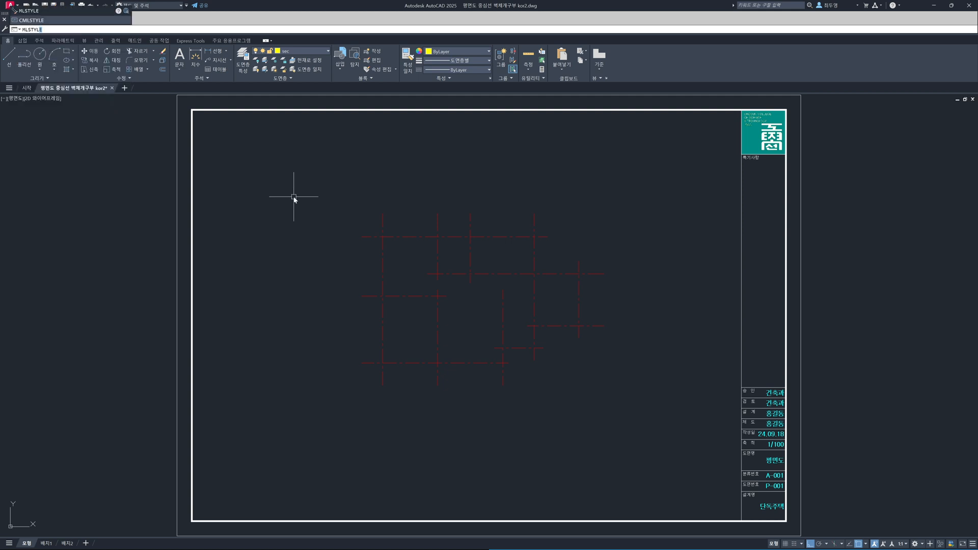
key(Return)
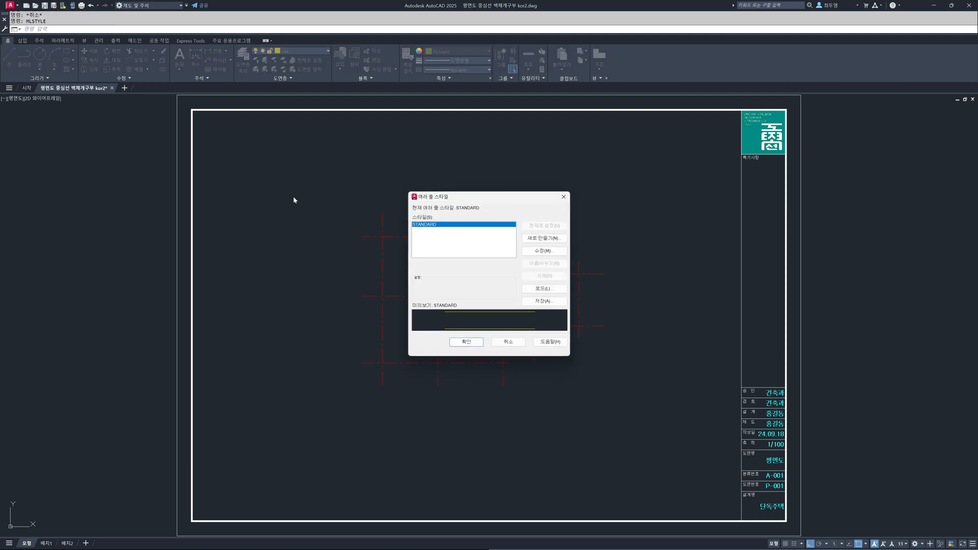
click(551, 253)
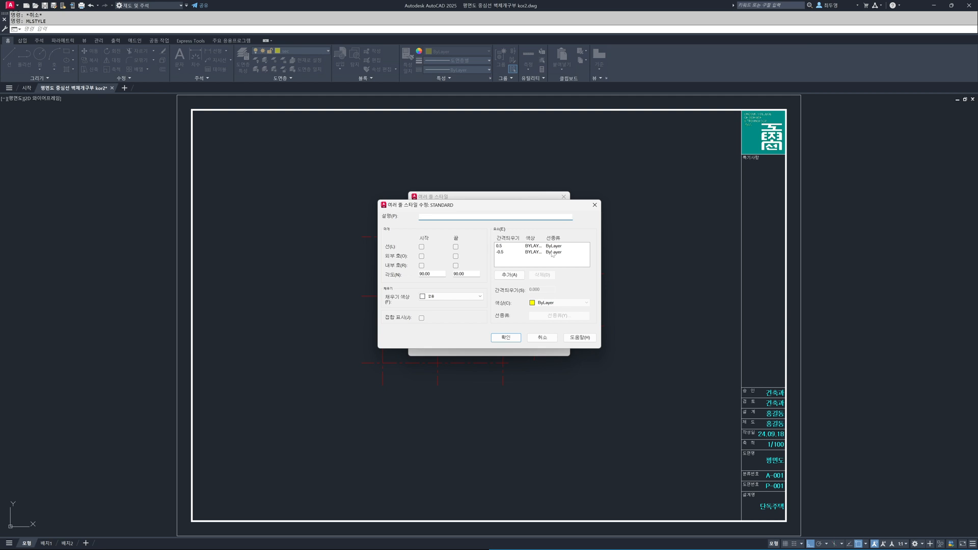
click(542, 338)
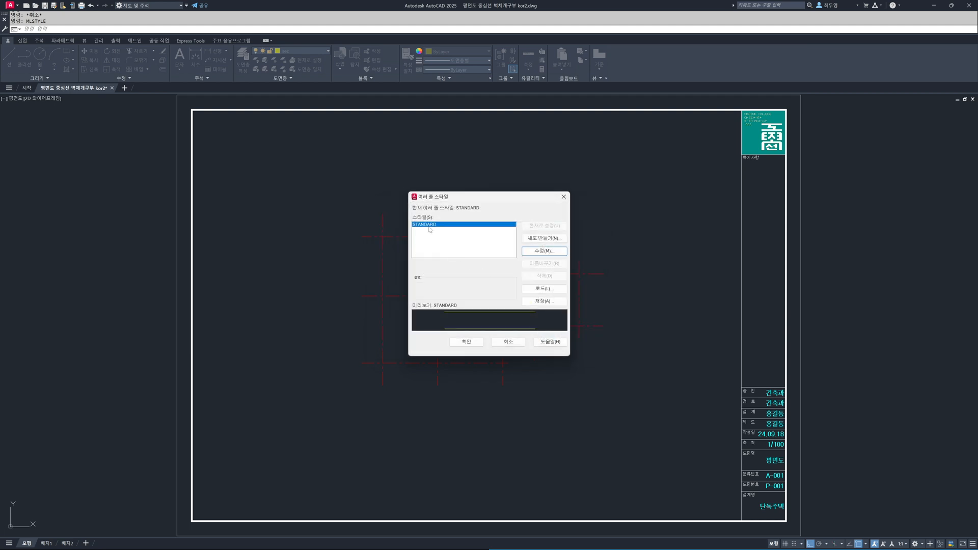
- Create a new multiline style named W400 from STANDARD and add two more line elements to it
click(538, 242)
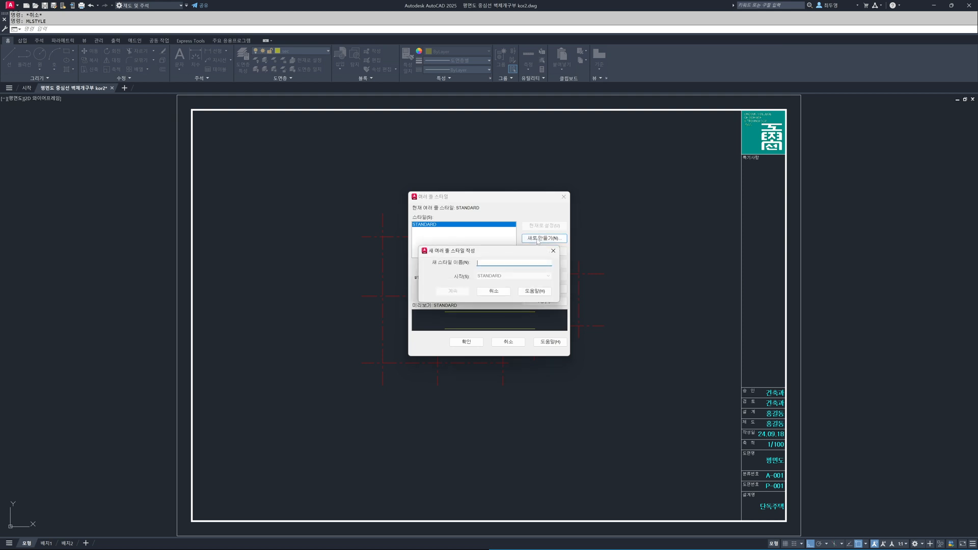
text(W400)
click(458, 293)
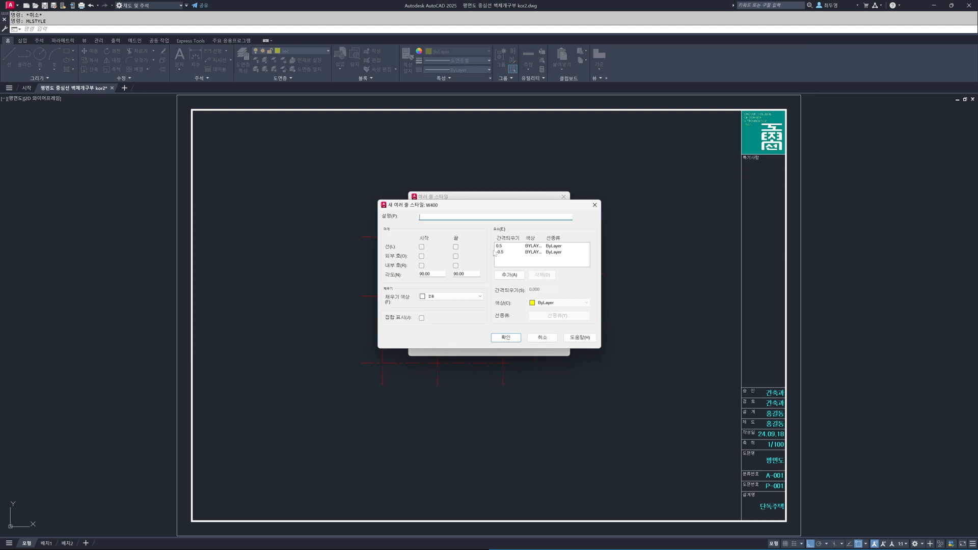
click(510, 275)
click(510, 275)
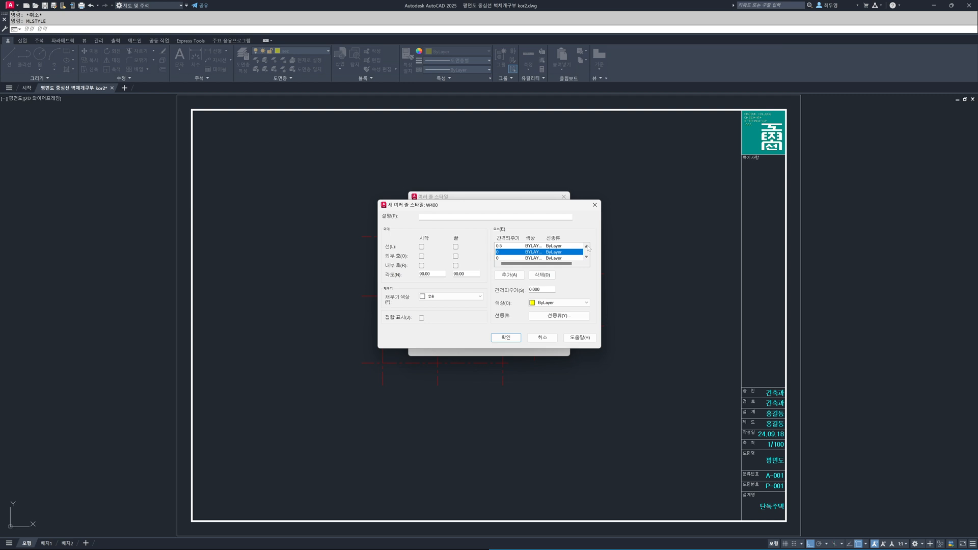
- Set the offset of the 0.5 element to 200 and of the first added element to 110
click(508, 246)
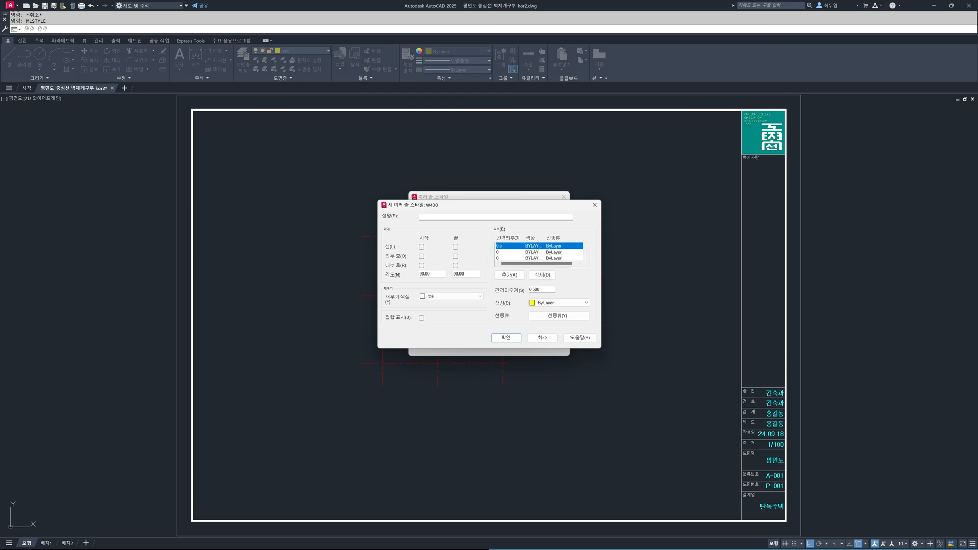
double_click(536, 289)
text(200)
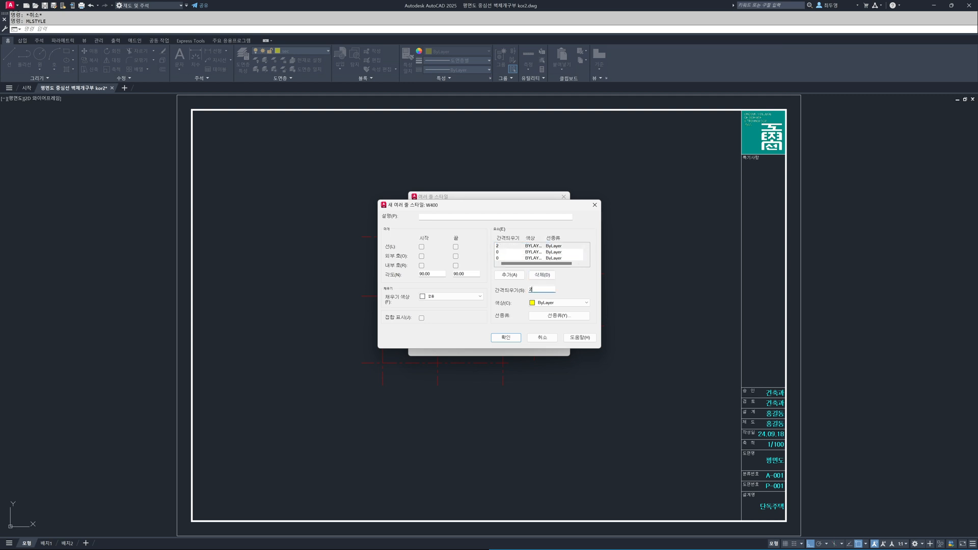
click(510, 252)
double_click(536, 290)
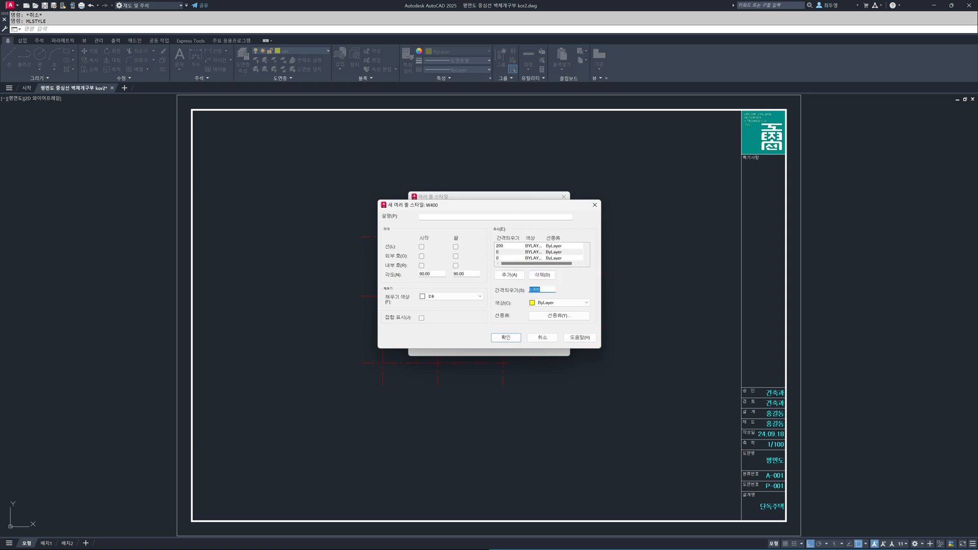
text(110)
- Set the offset of the remaining zero-offset element to -10 and of the -0.5 element to -200
click(510, 275)
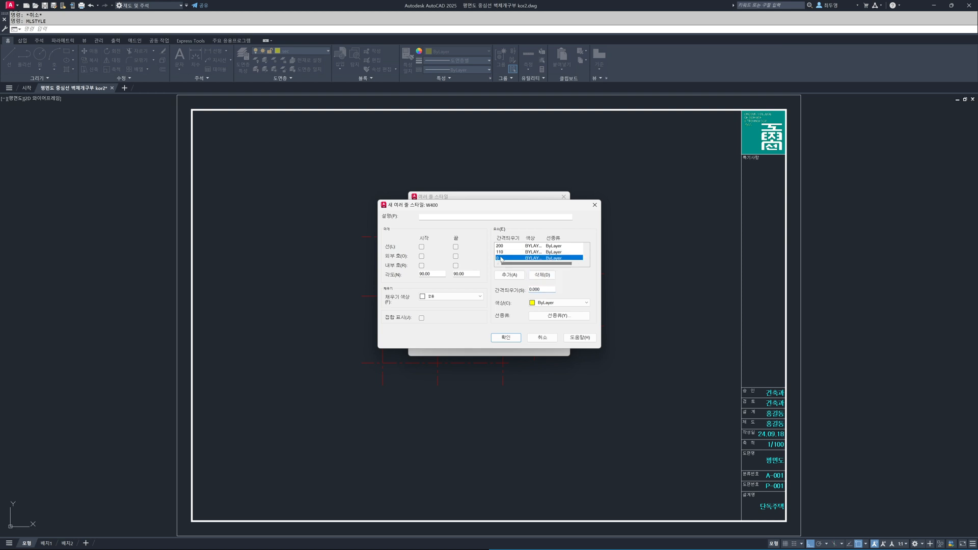
double_click(536, 290)
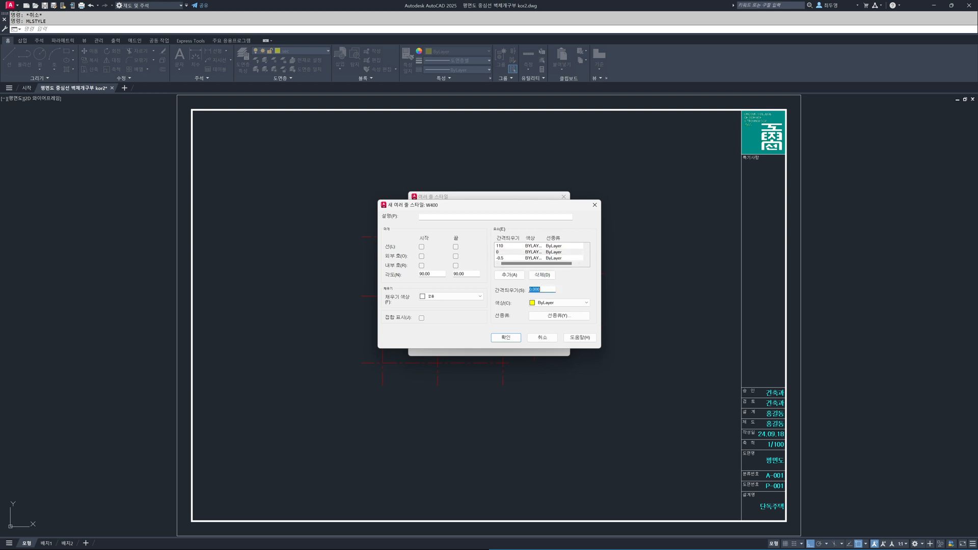
text(-10)
click(536, 258)
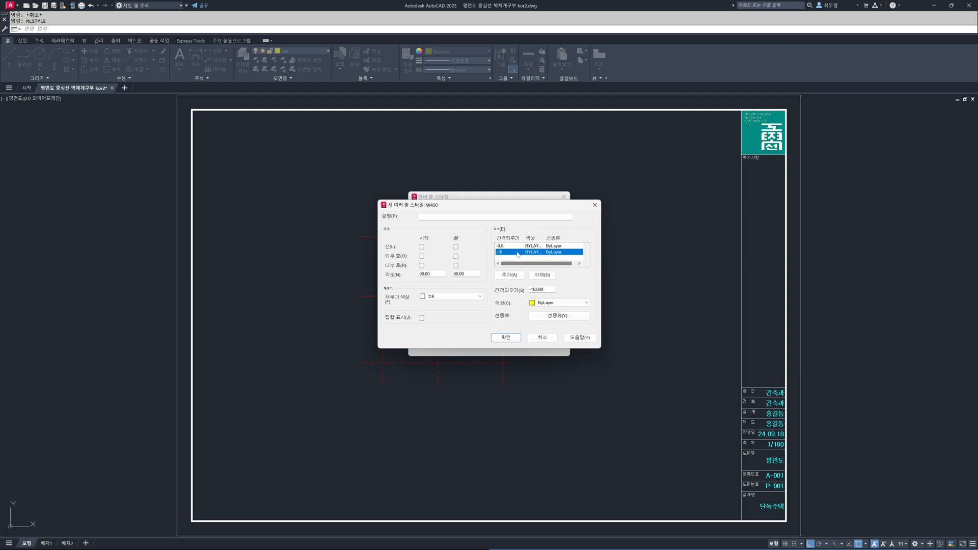
scroll(513, 250, up, 1)
scroll(514, 250, up, 1)
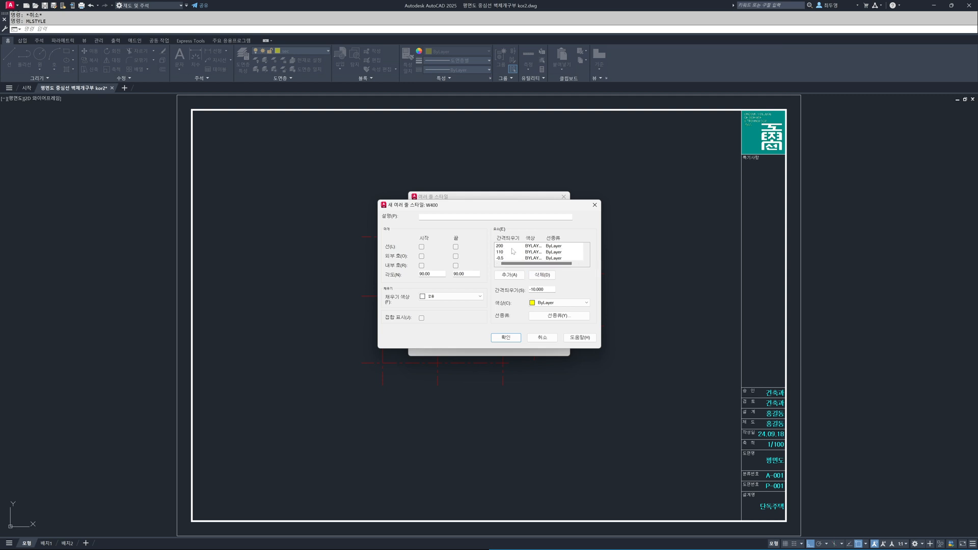
click(517, 257)
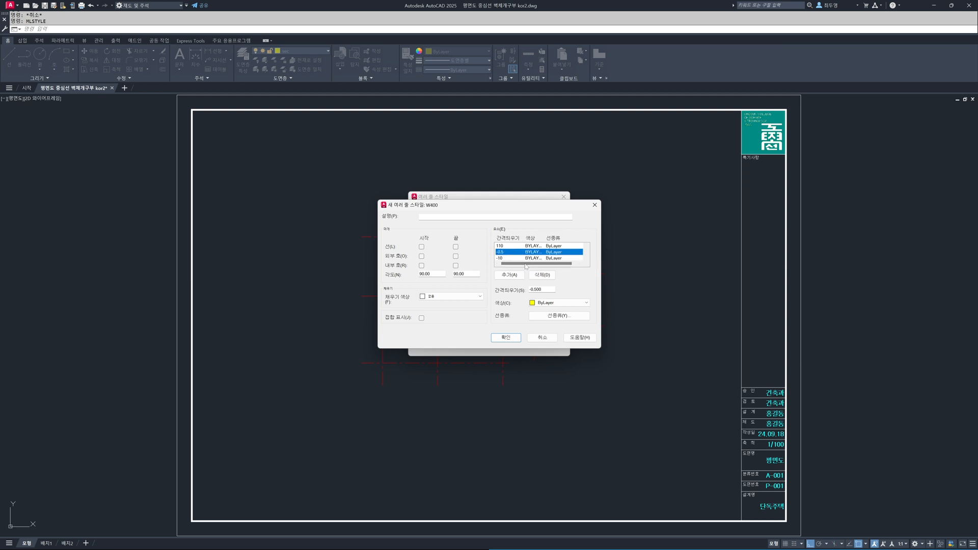
double_click(537, 289)
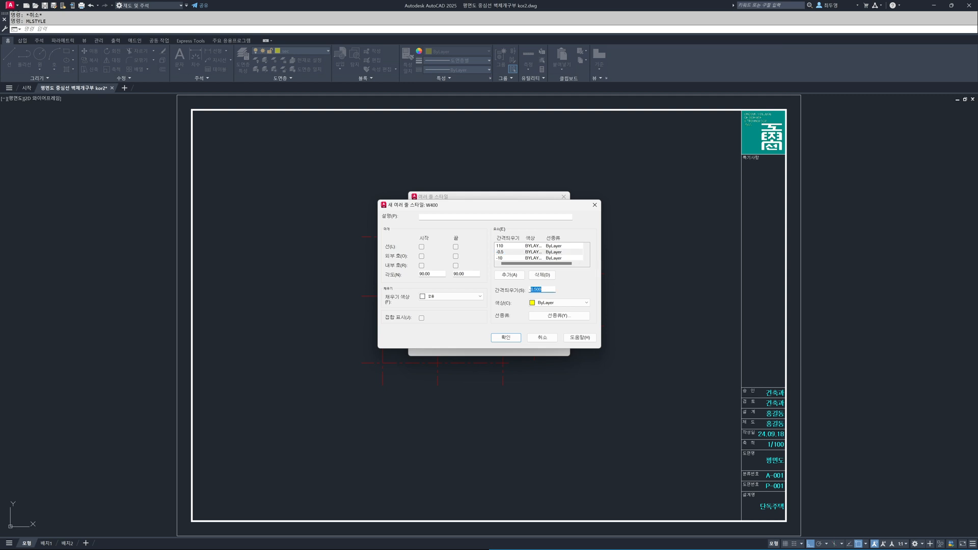
text(200)
key(Return)
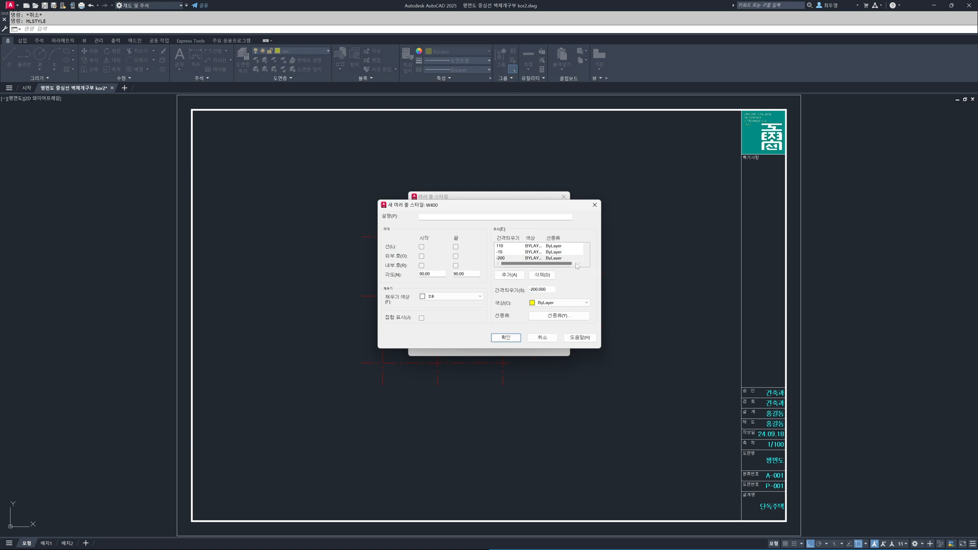
- Review the offsets of all four elements in the W400 style
click(581, 247)
scroll(584, 251, up, 1)
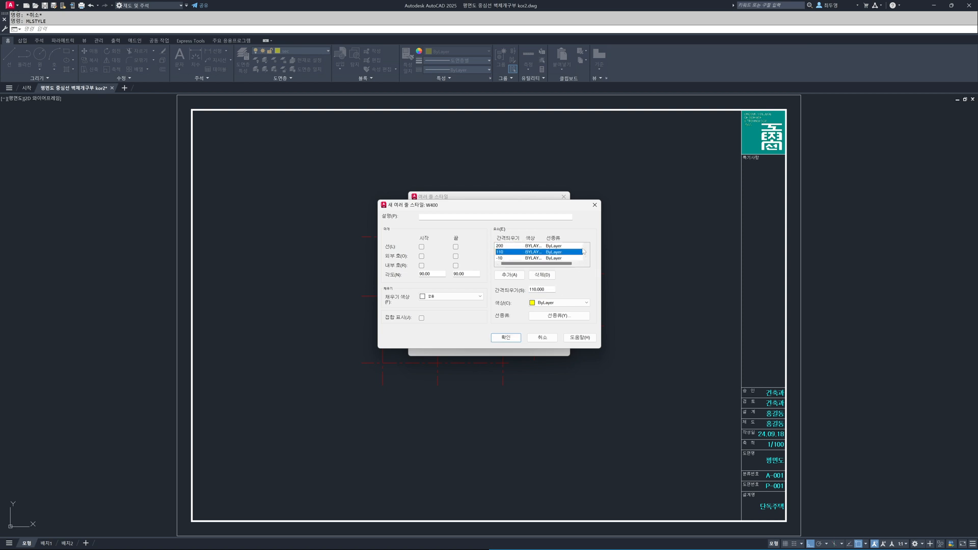
click(558, 246)
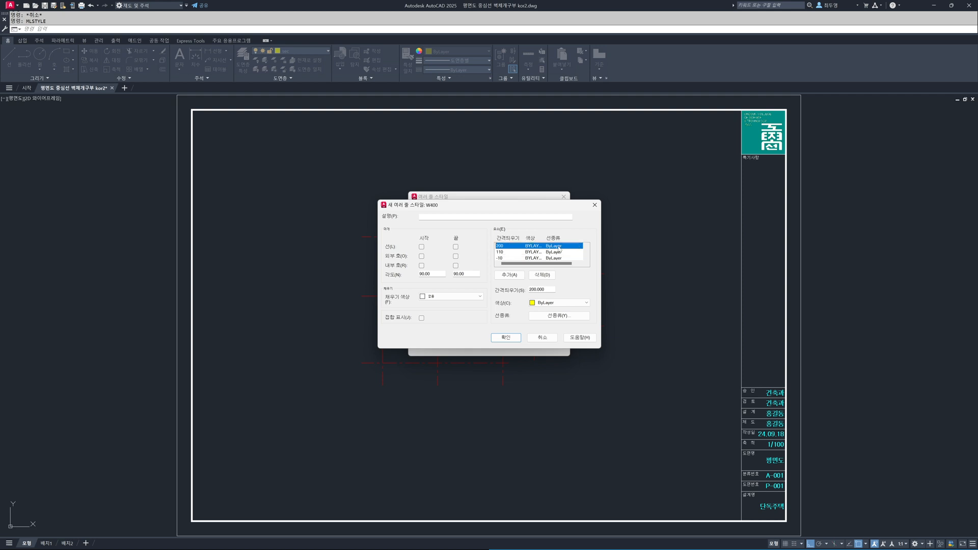
click(574, 252)
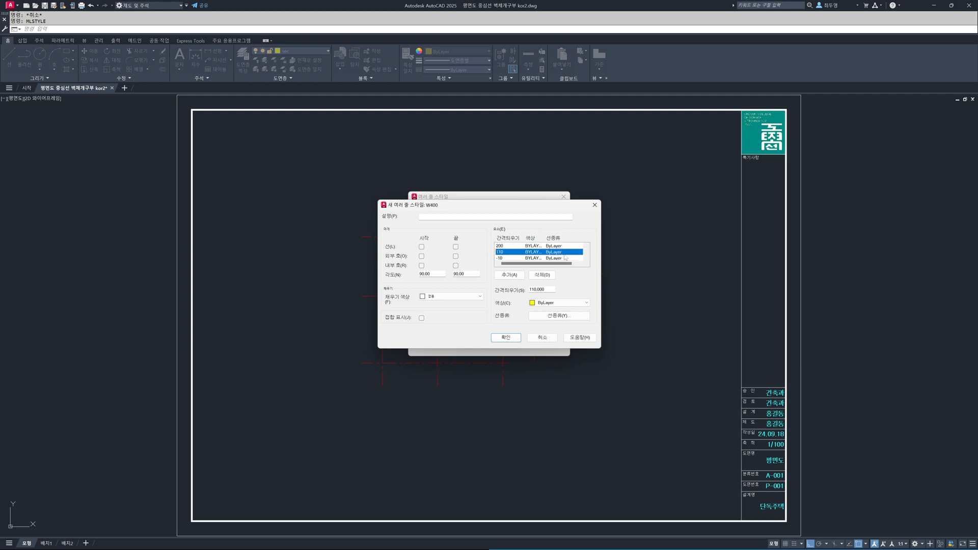
click(508, 258)
scroll(515, 258, down, 1)
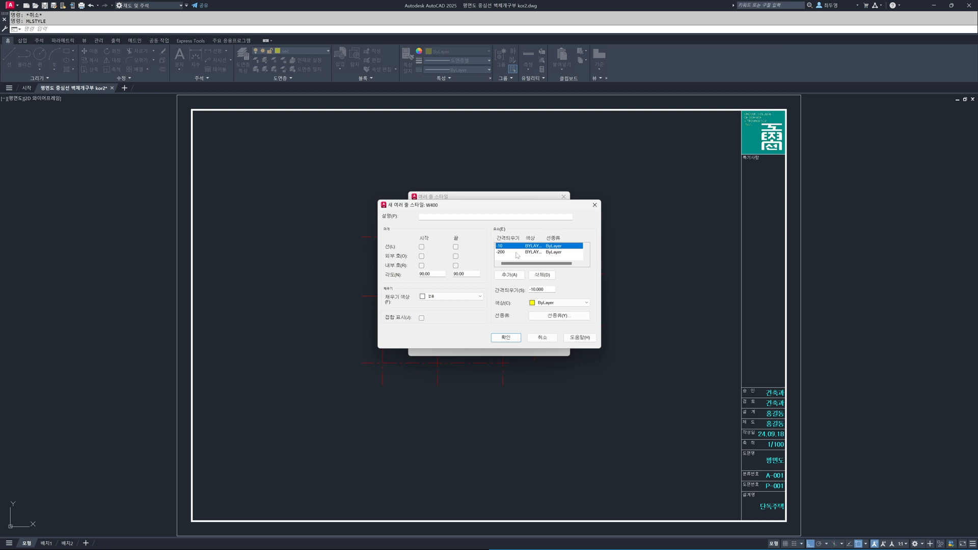
click(516, 253)
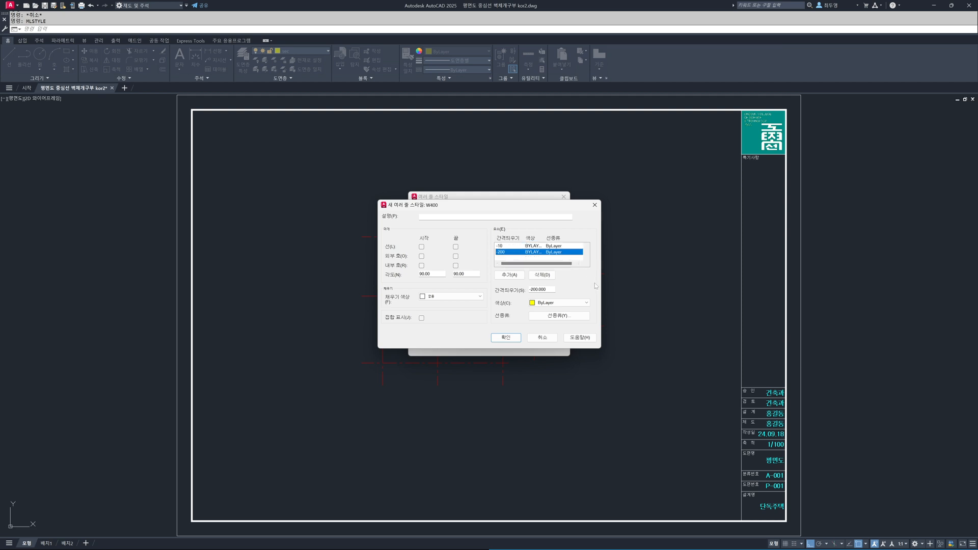
- Describe the W400 style as "1.5B 공간쌓기" and accept the new style
click(433, 217)
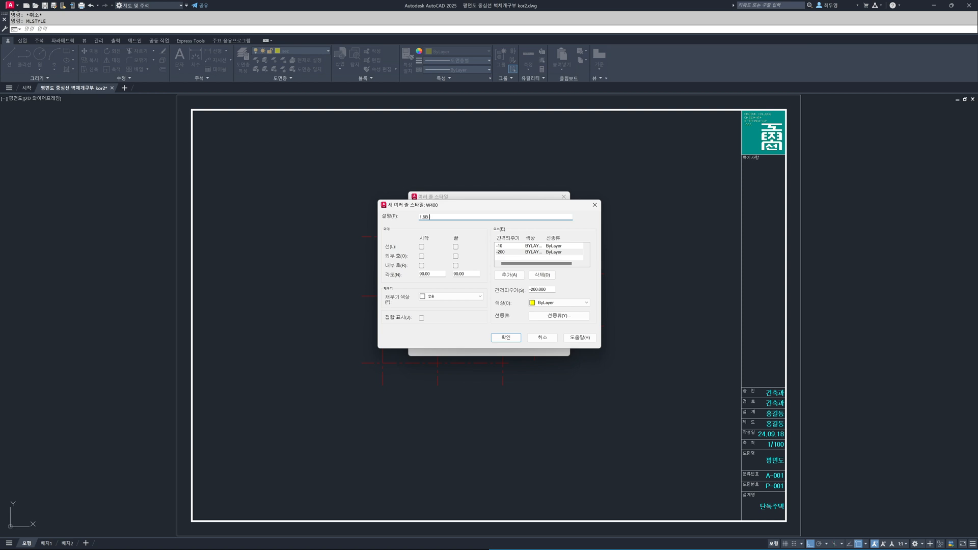
text(1.5B 공가)
text(쌓기)
click(506, 337)
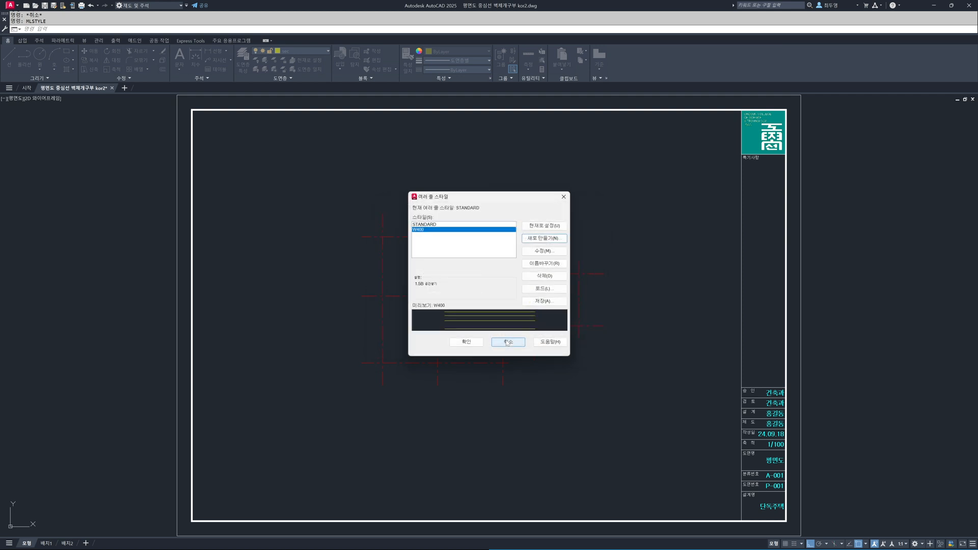
- Create another multiline style named W190 based on STANDARD, with the description "1.0B 쌓기"
click(434, 225)
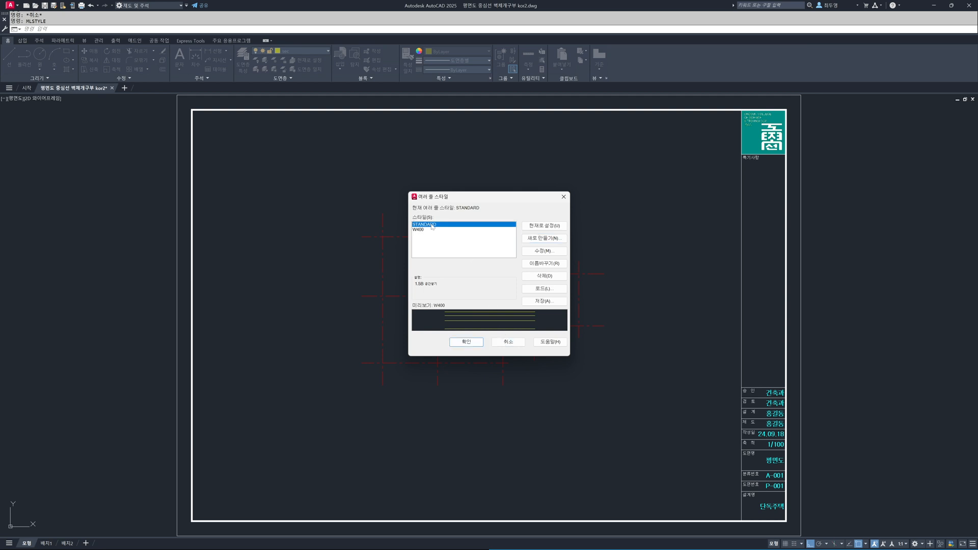
click(554, 240)
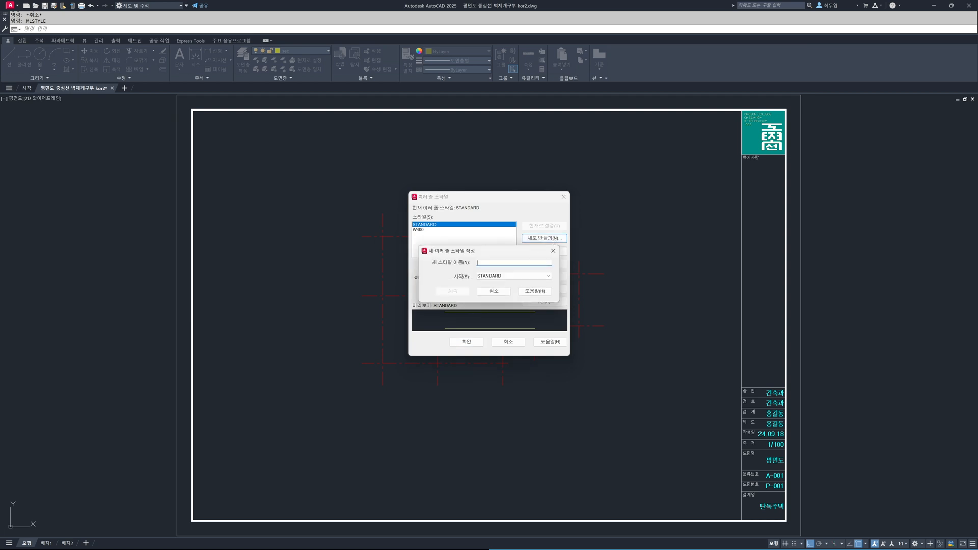
text(W190)
click(461, 292)
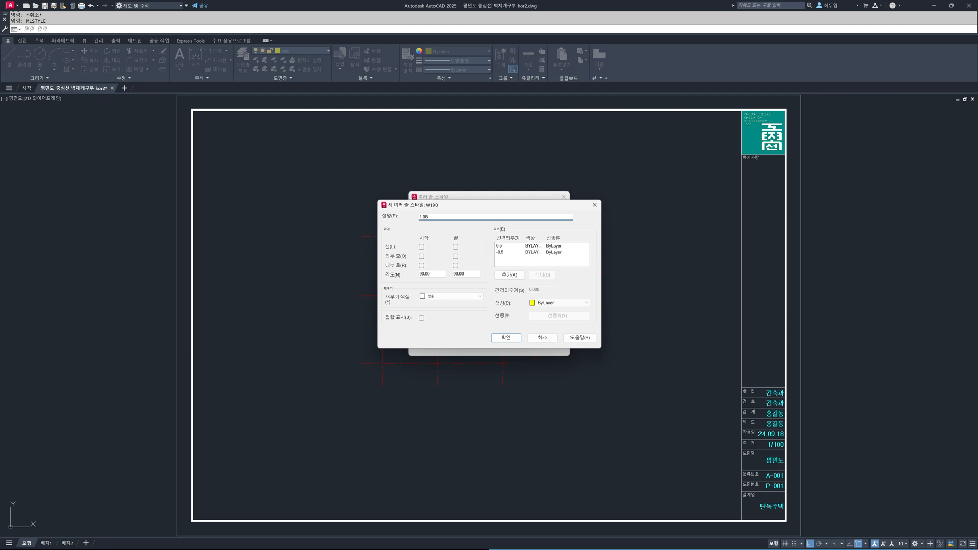
text(벽)
- Set the two W190 element offsets to 95 and -95, check both, and accept the style
click(505, 247)
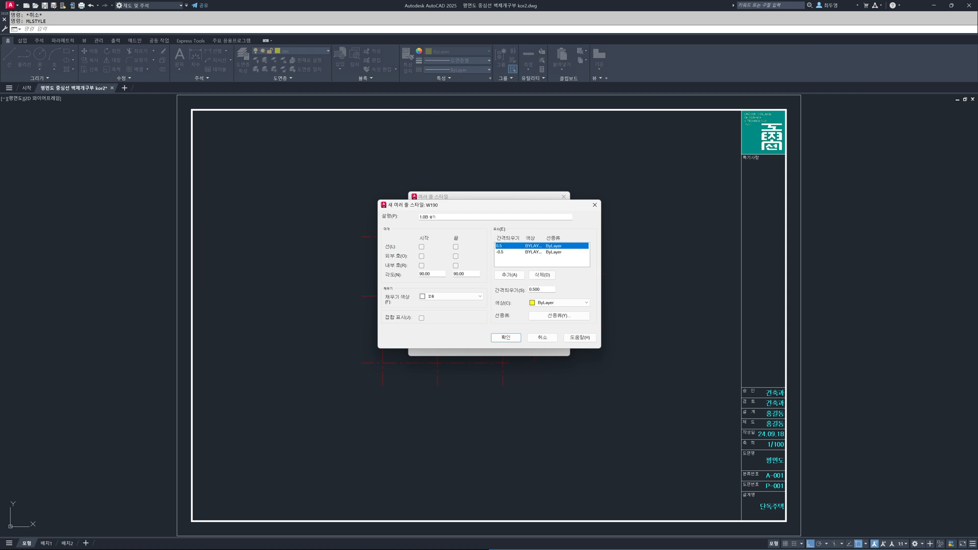
double_click(535, 289)
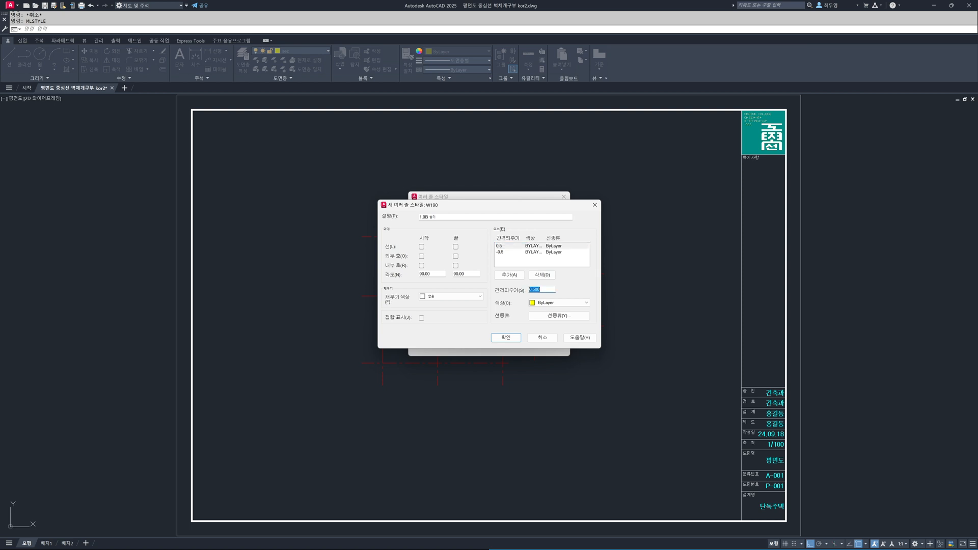
text(9)
click(506, 252)
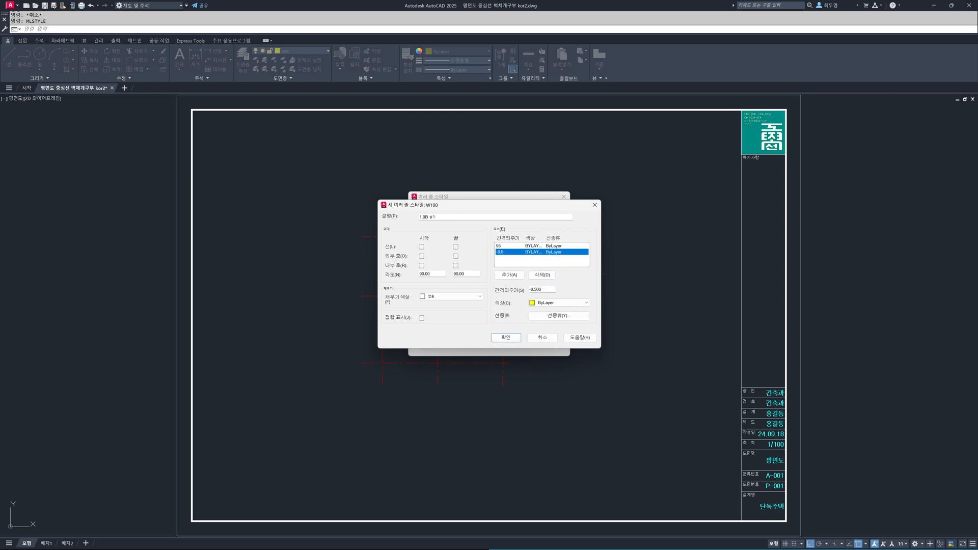
double_click(550, 289)
text(95)
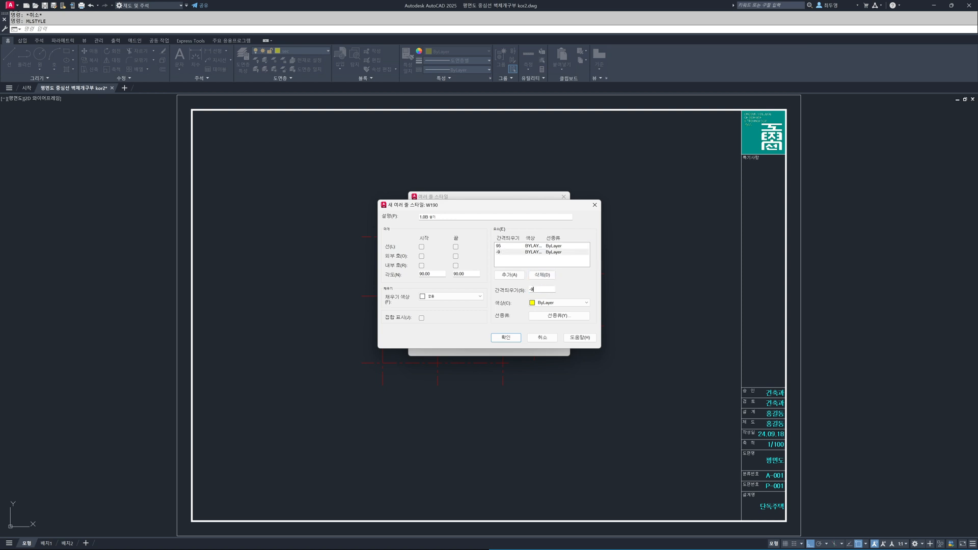
click(541, 247)
click(539, 253)
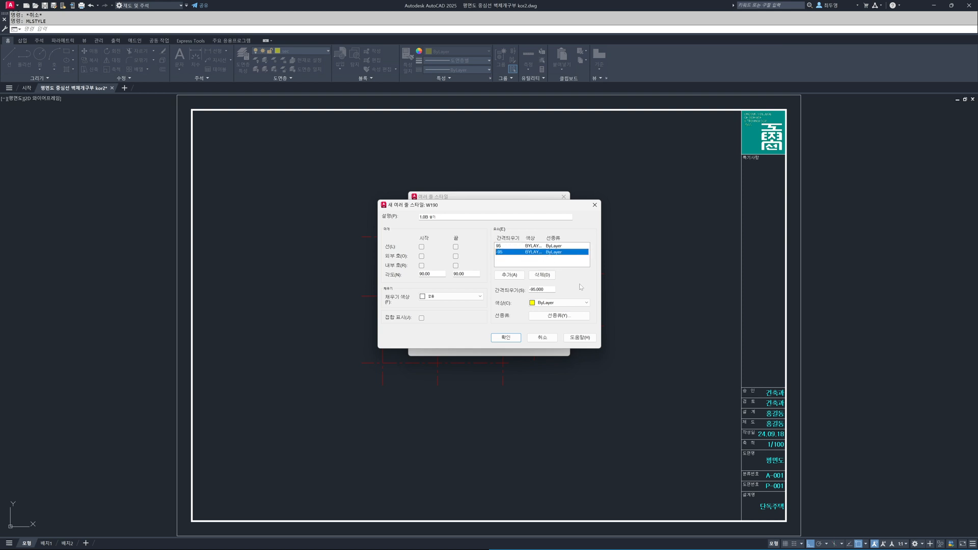
click(509, 338)
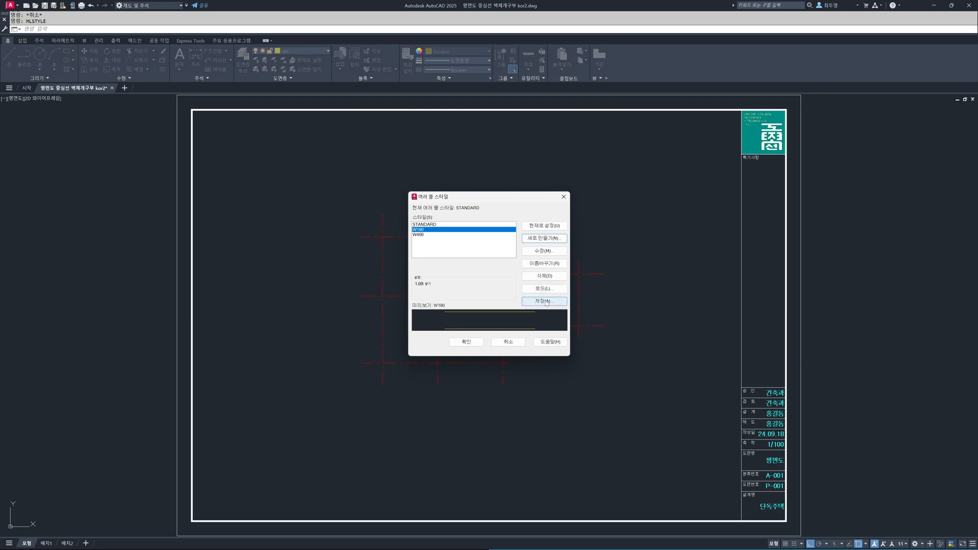
- Compare the previews and descriptions of the W190 and W400 styles, leaving W400 selected
click(422, 234)
click(423, 229)
click(423, 235)
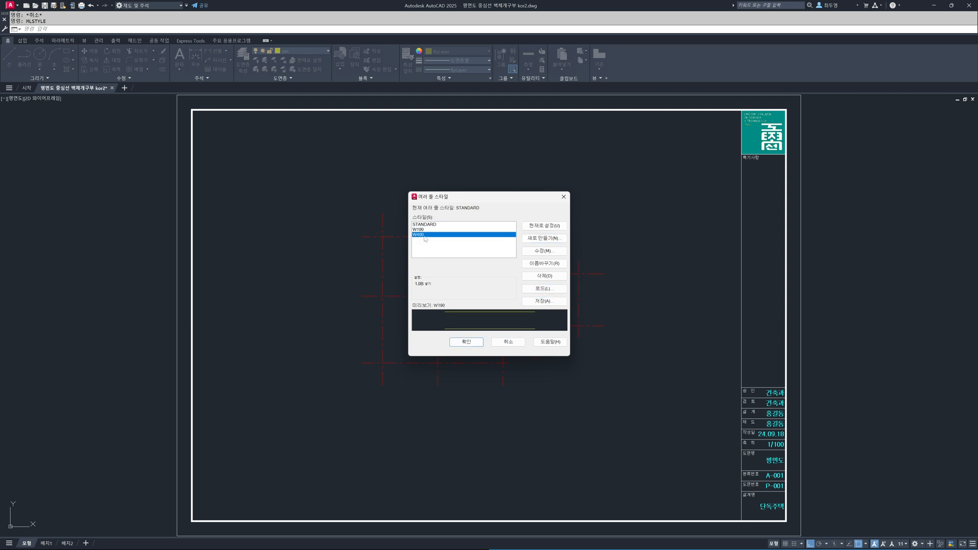
- Save the W400 multiline style to a file named W400 in the Support folder
click(551, 301)
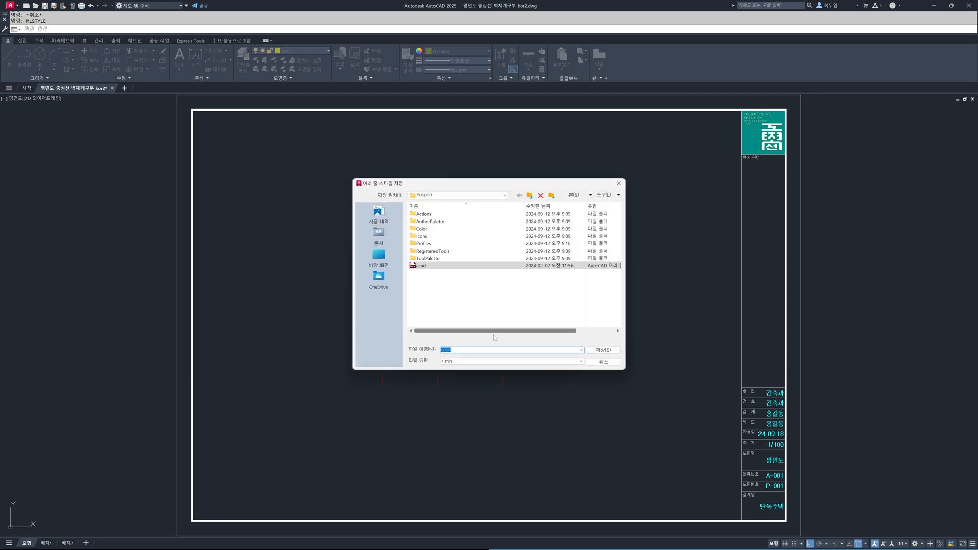
text(ww400)
key(BackSpace)
key(BackSpace)
key(BackSpace)
text(W)
click(604, 350)
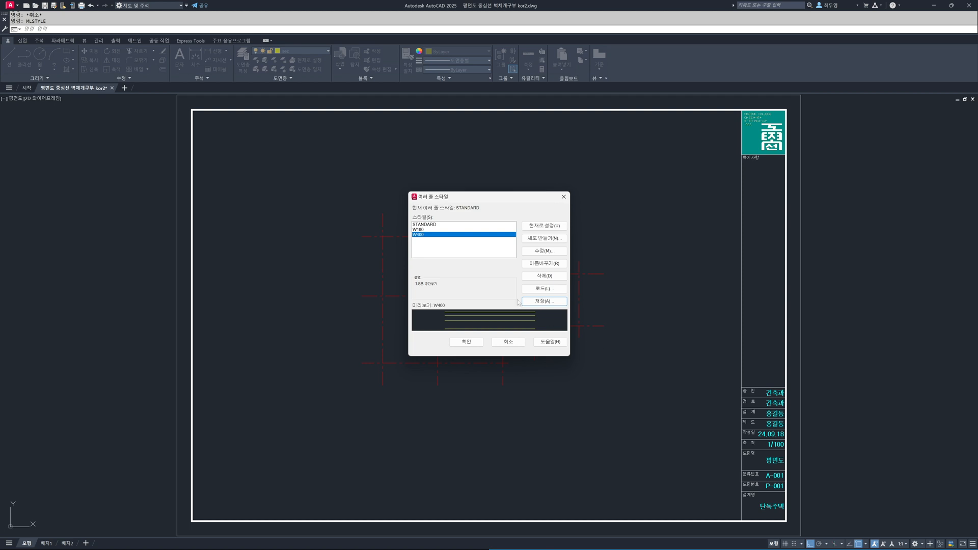
- Save the W190 multiline style to its own file named W190 in the Support folder
click(428, 230)
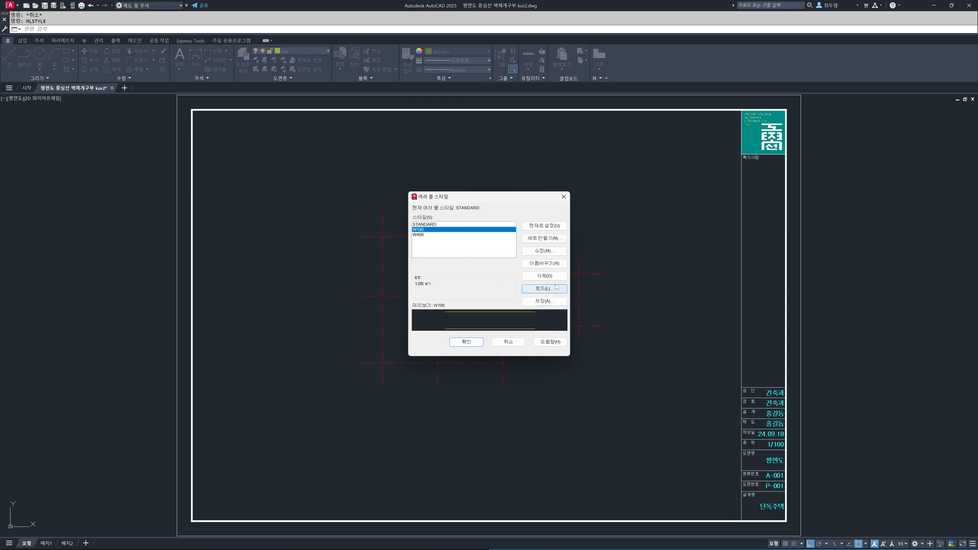
click(554, 303)
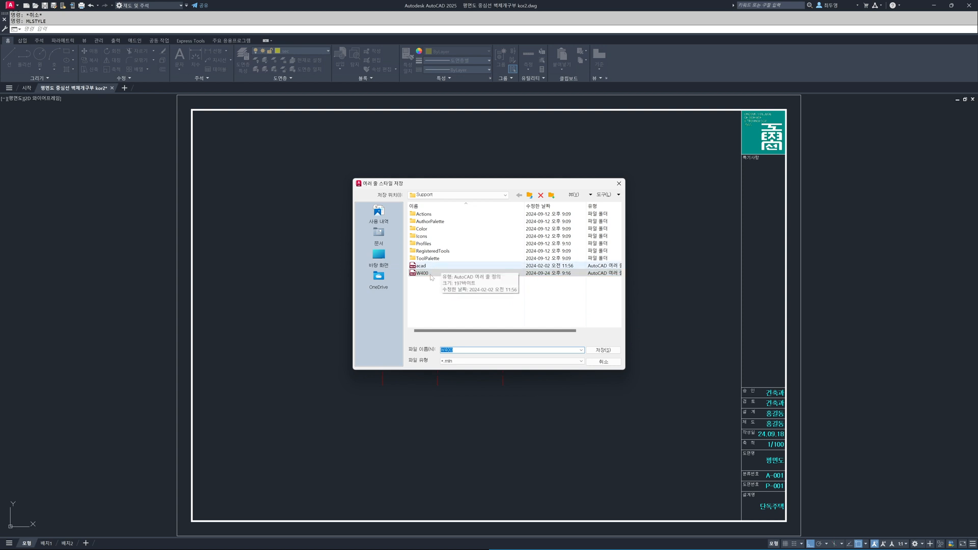
click(464, 350)
key(BackSpace)
key(BackSpace)
text(19)
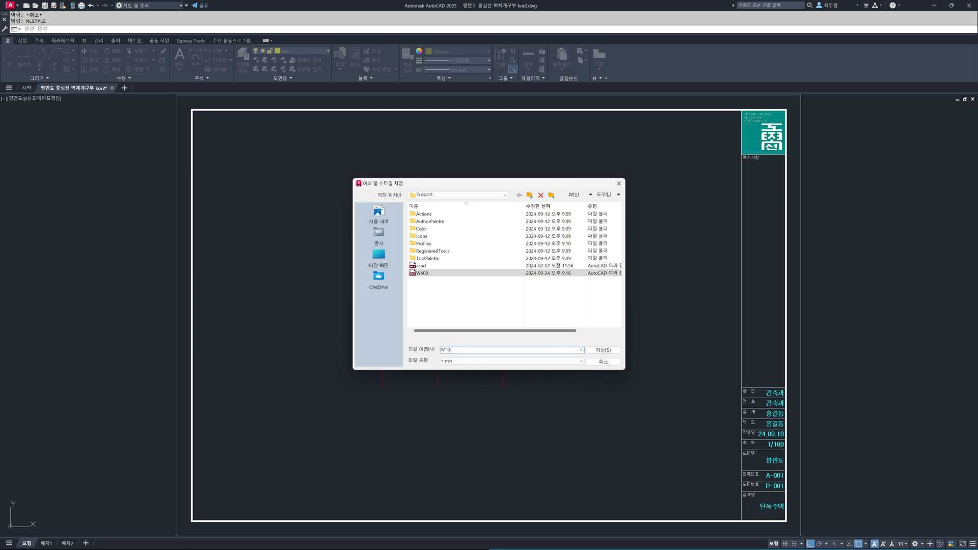
click(601, 351)
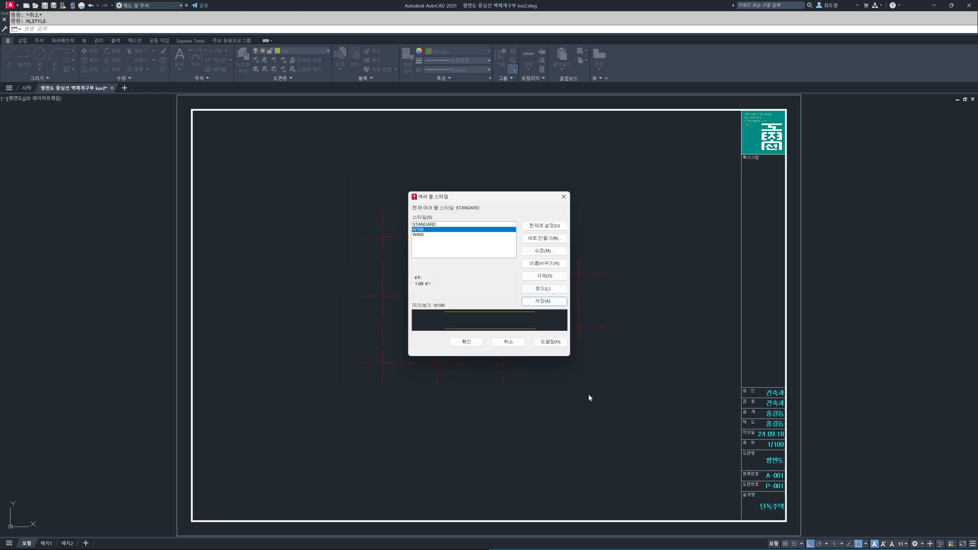
- Check the previews of the W400, STANDARD and W190 styles and accept the multiline style settings
click(421, 234)
click(419, 224)
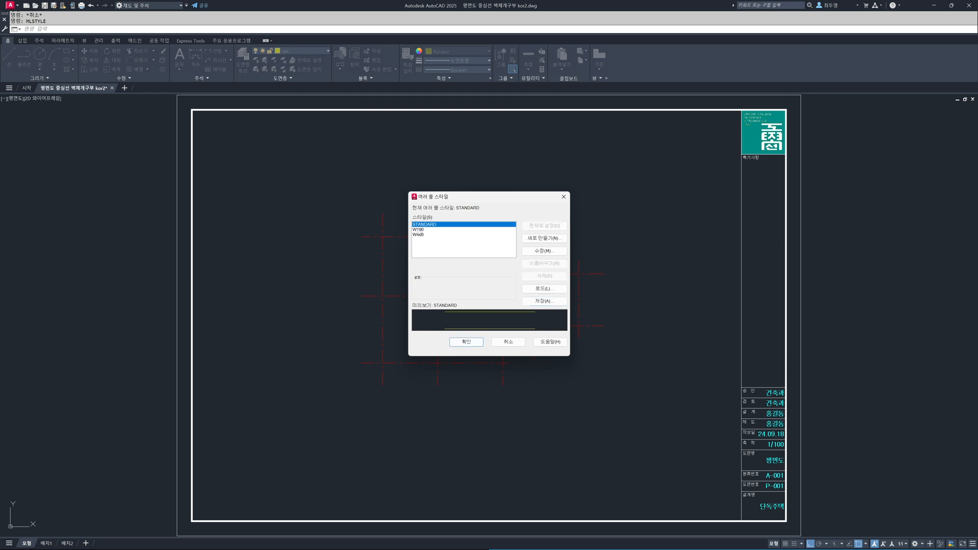
click(419, 229)
click(420, 235)
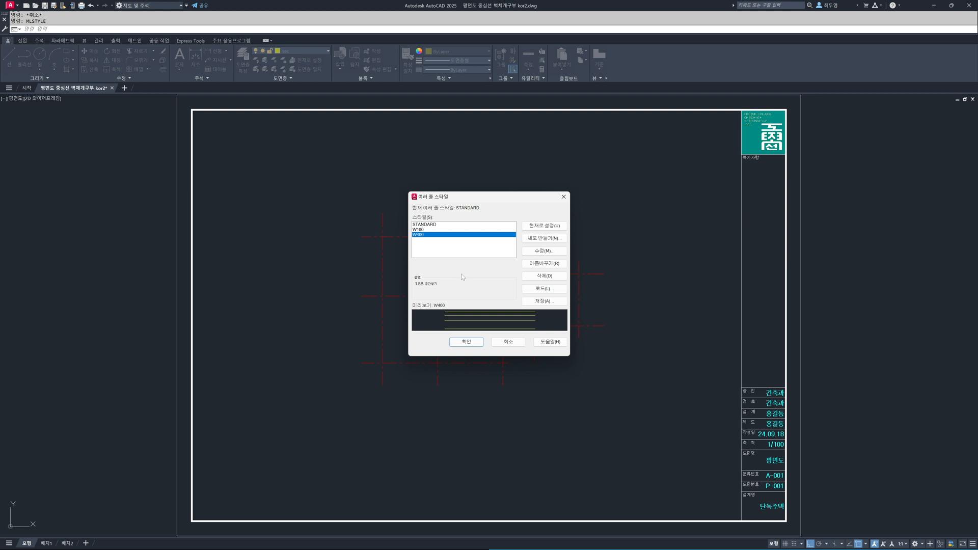
click(466, 342)
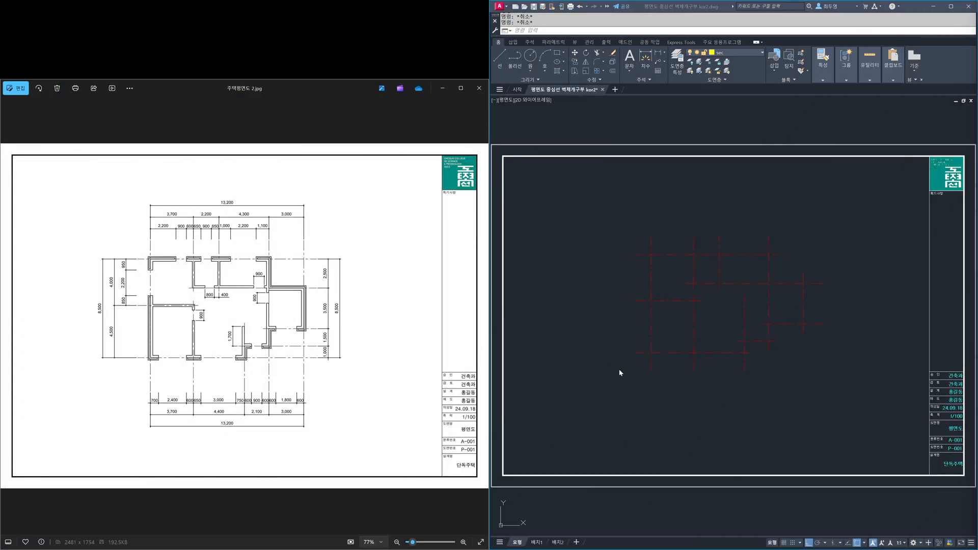
- Start a multiline for the walls with scale 1 and zero justification
scroll(252, 295, up, 5)
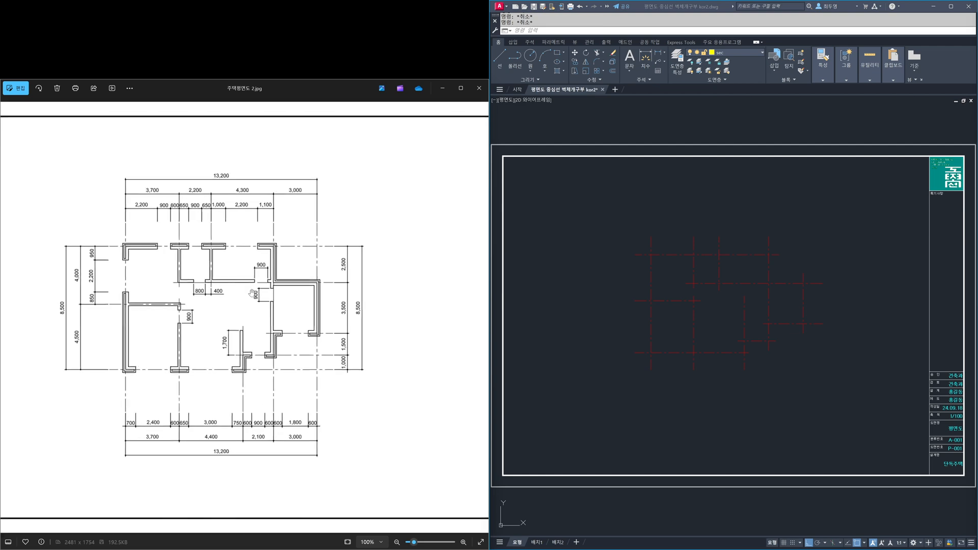
drag(273, 307, 283, 308)
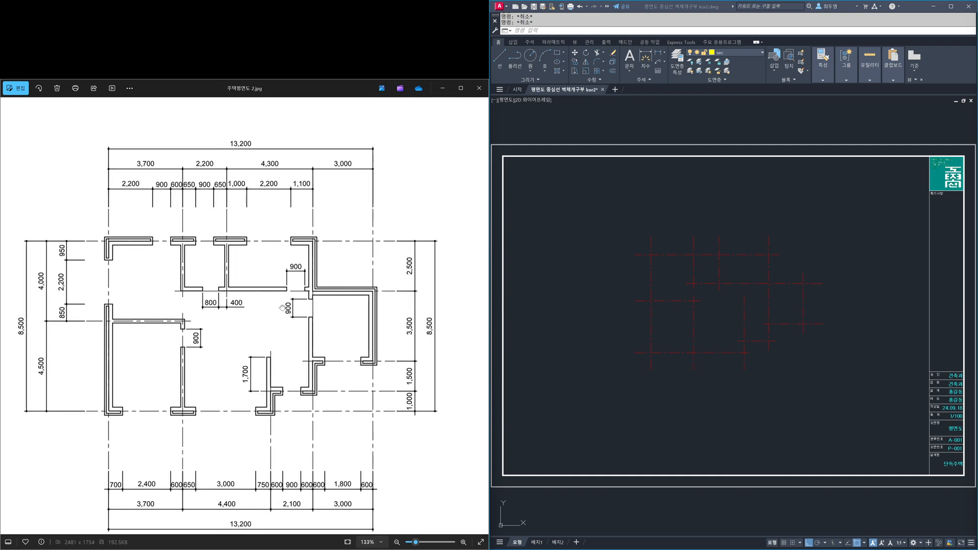
scroll(727, 297, up, 2)
scroll(727, 296, down, 2)
middle_drag(723, 310, 728, 328)
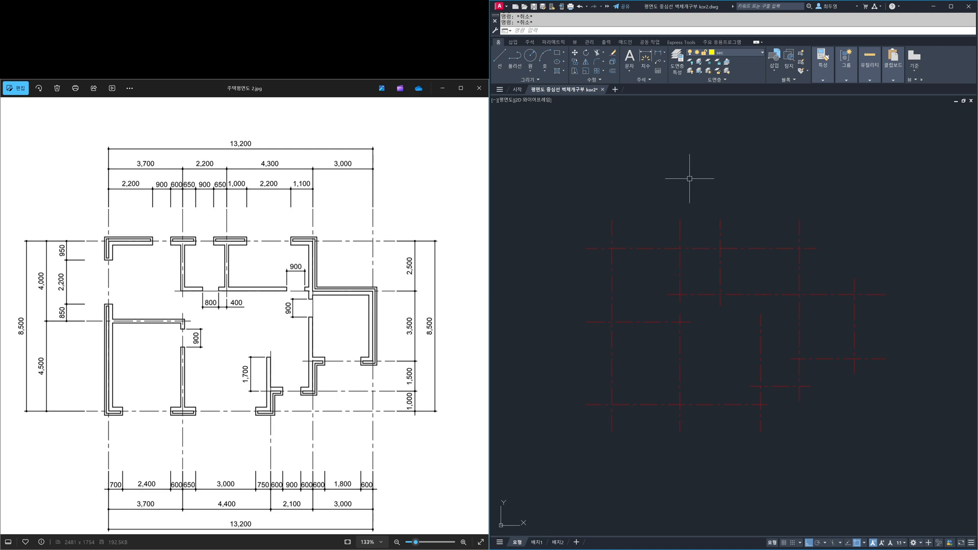
text(ml)
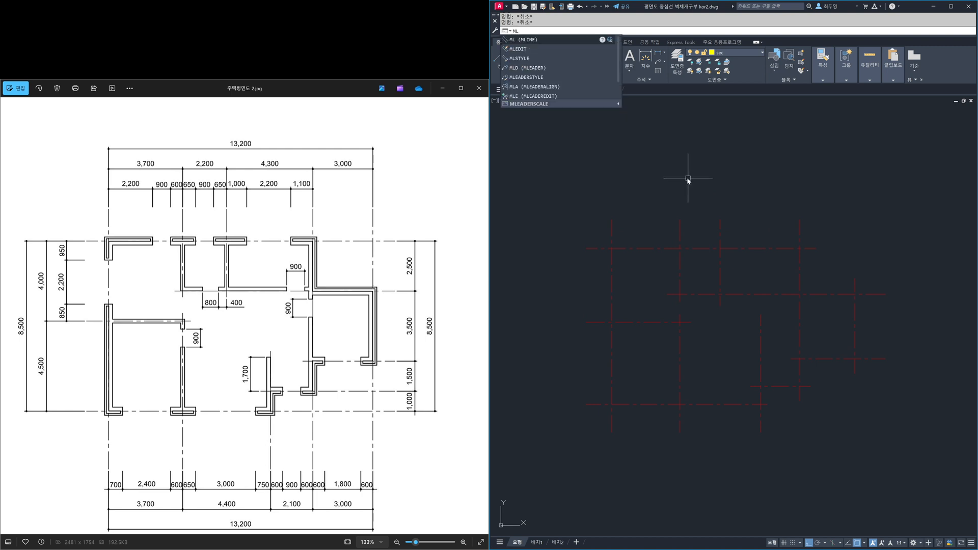
key(Return)
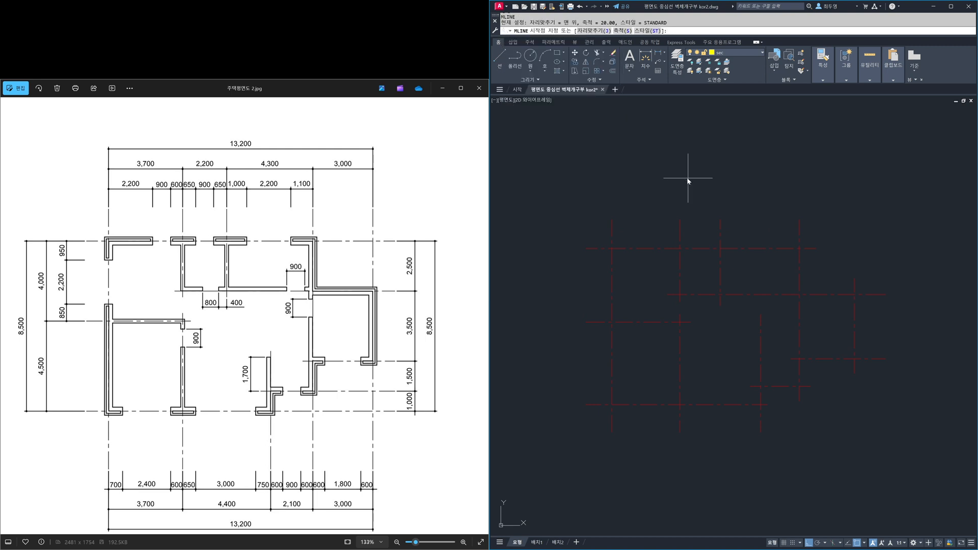
text(s)
key(Return)
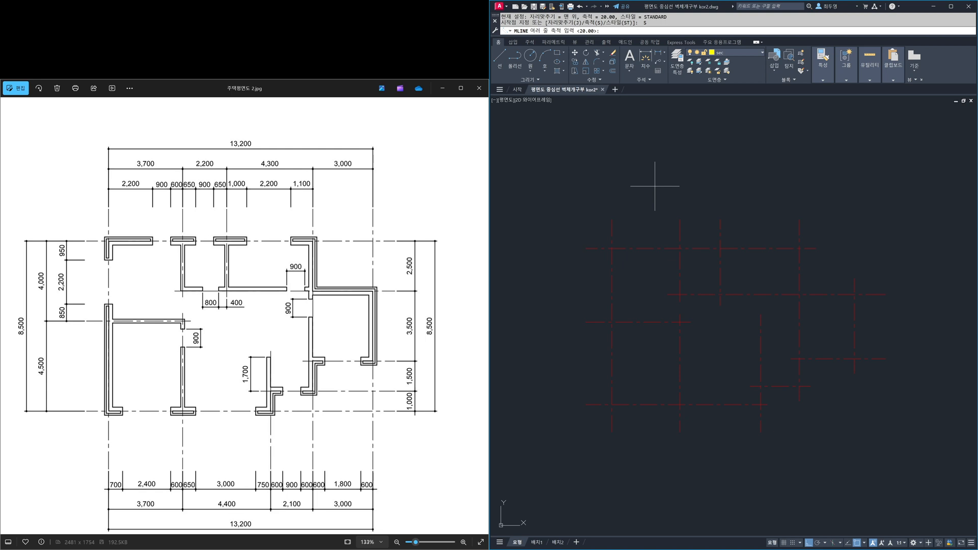
text(1)
key(Return)
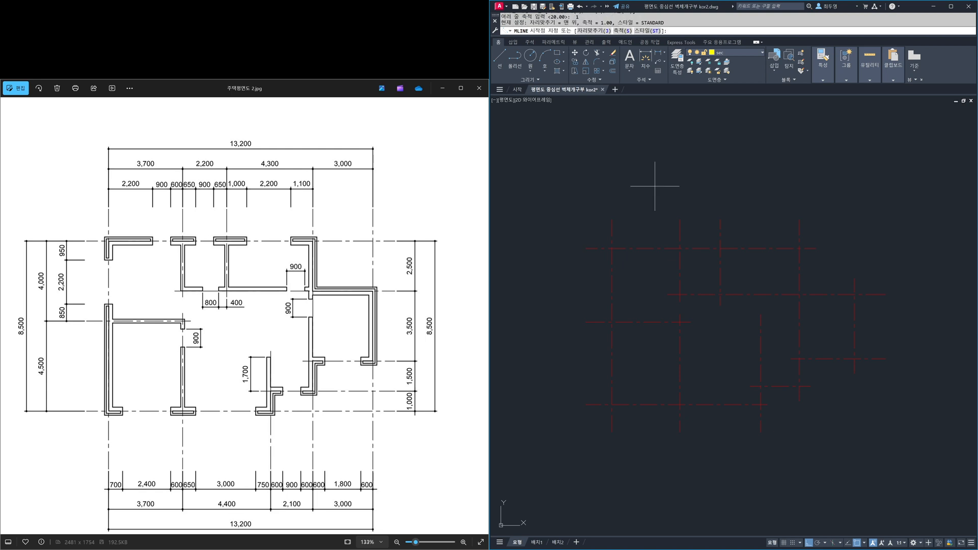
click(604, 31)
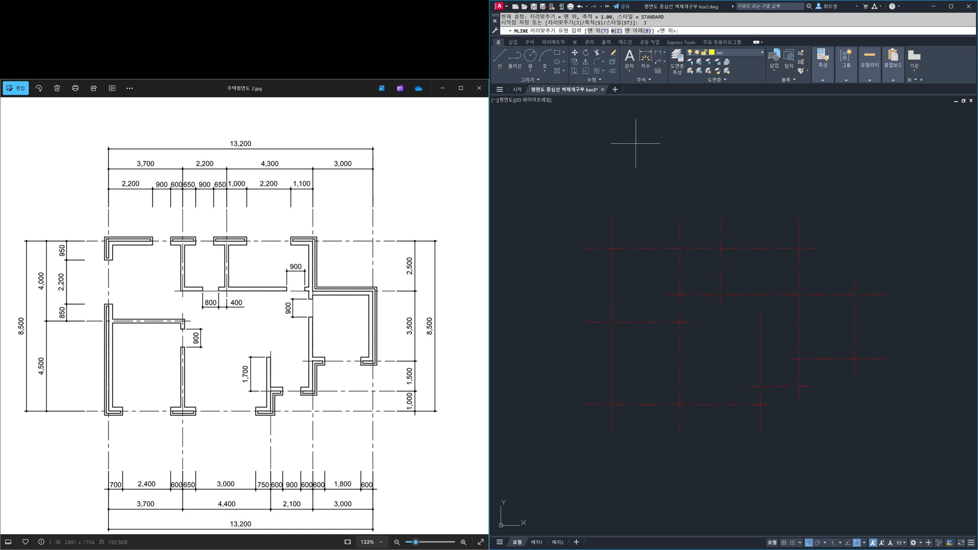
click(617, 31)
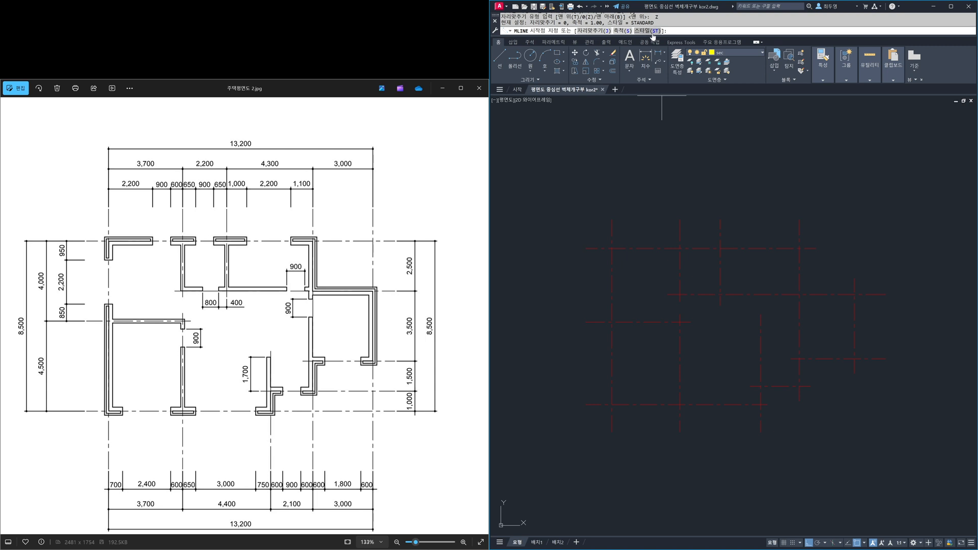
- List the loaded multiline styles and set W400 as the style for the multiline
click(648, 31)
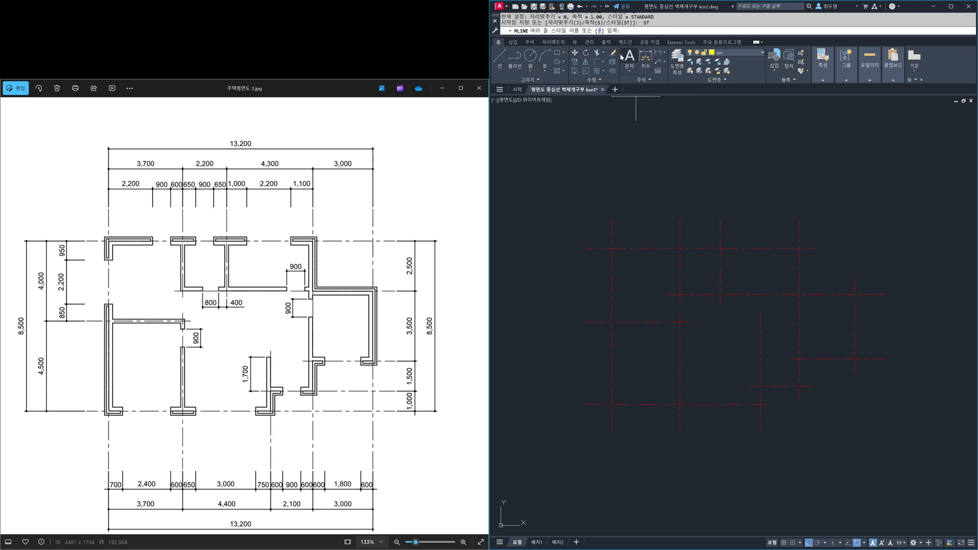
click(600, 31)
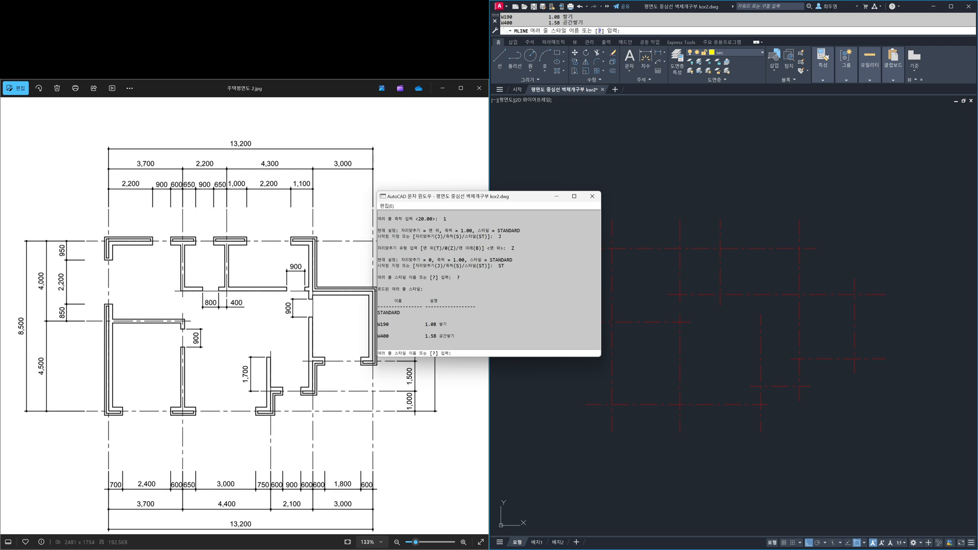
click(592, 197)
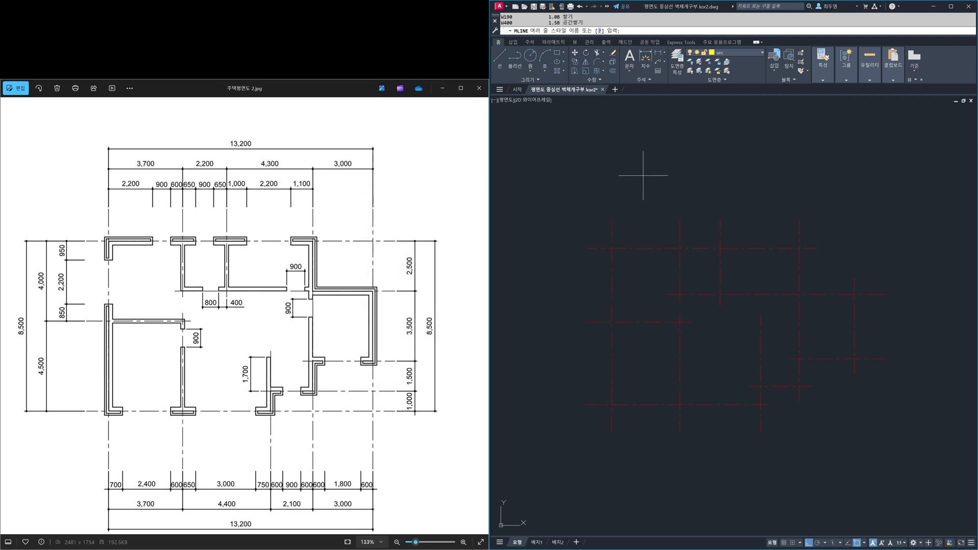
text(w400)
key(Return)
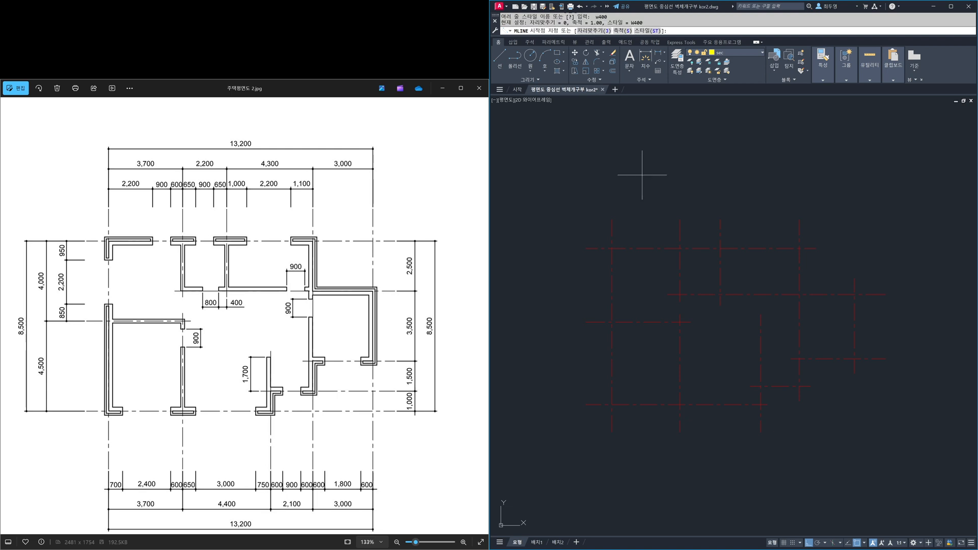
- Draw the W400 exterior wall clockwise along the outer centerlines from the upper-left intersection, ending at the upper end of the leftmost centerline
click(612, 249)
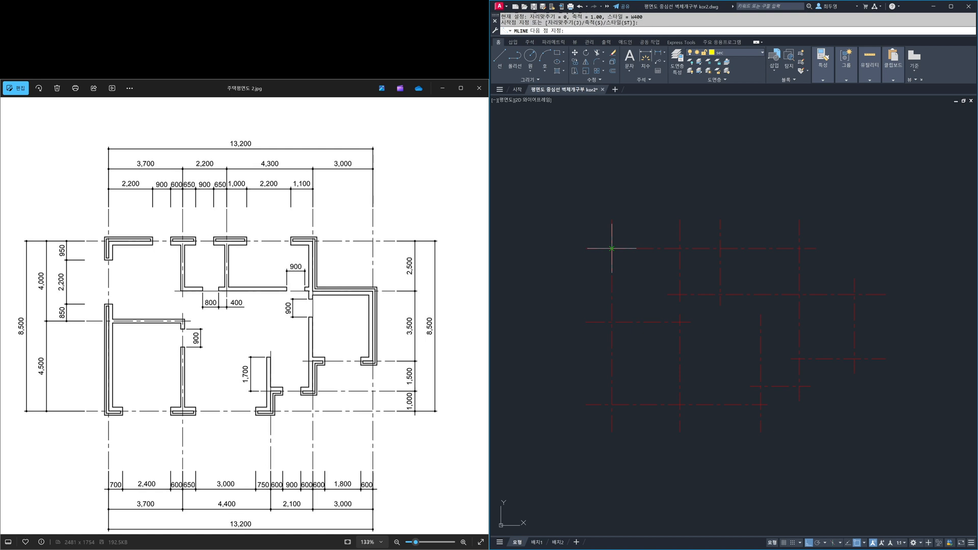
click(799, 249)
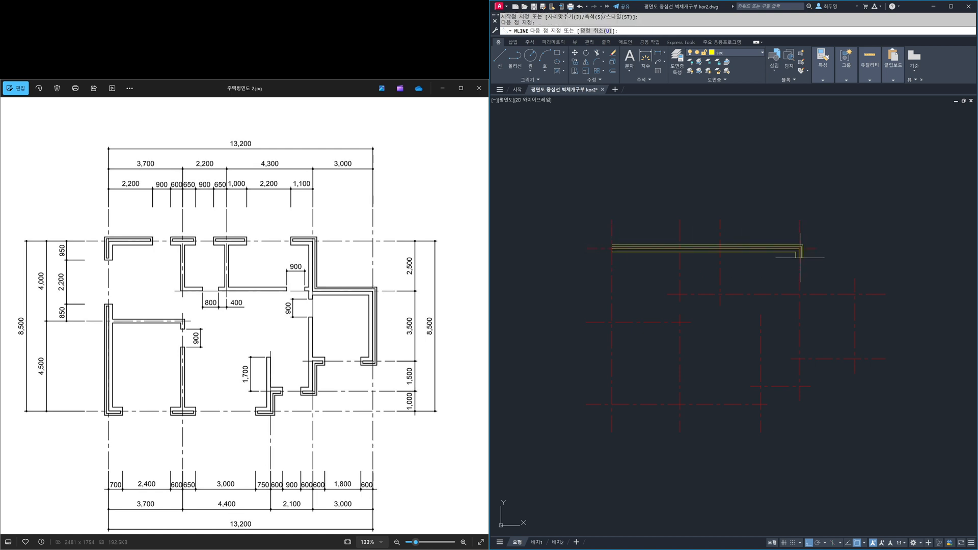
click(800, 294)
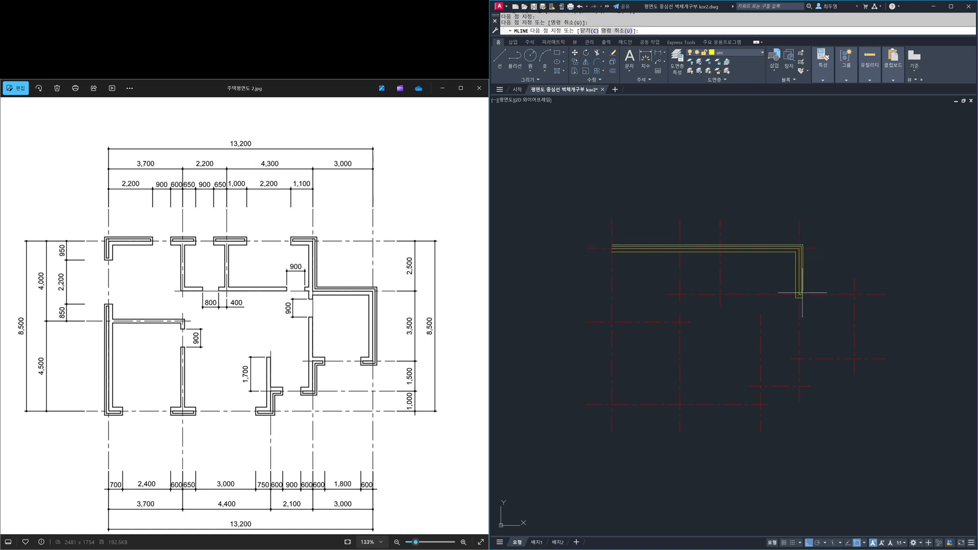
click(855, 294)
click(854, 359)
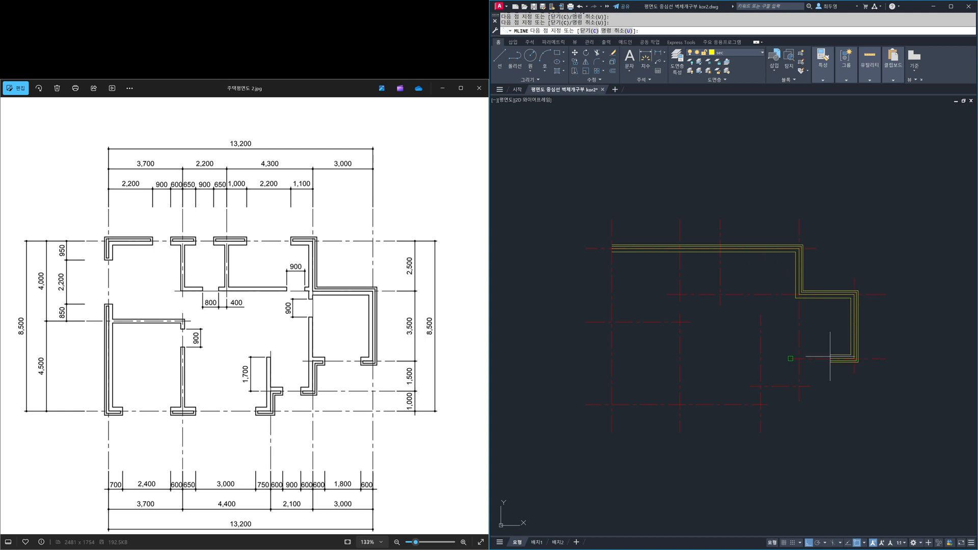
click(800, 359)
click(800, 386)
click(761, 386)
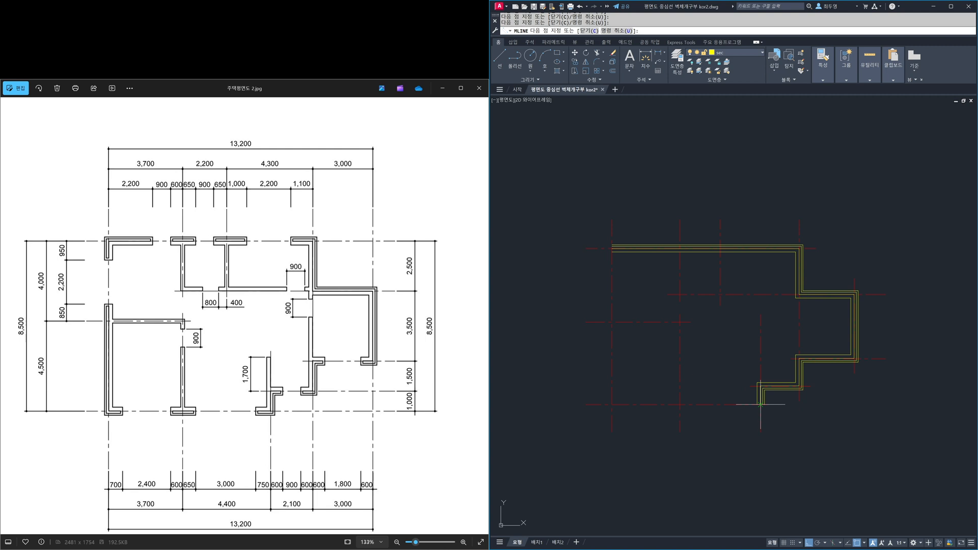
click(761, 405)
click(612, 405)
click(612, 220)
key(Return)
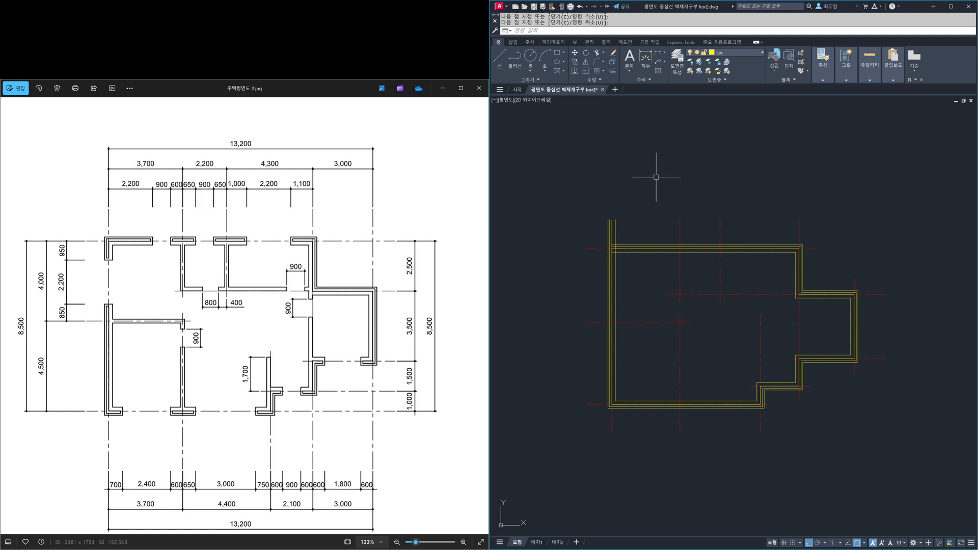
- Draw an L-shaped interior wall in style W190 along the centerlines enclosing the lower-left room, from the left exterior wall to the bottom one
key(Return)
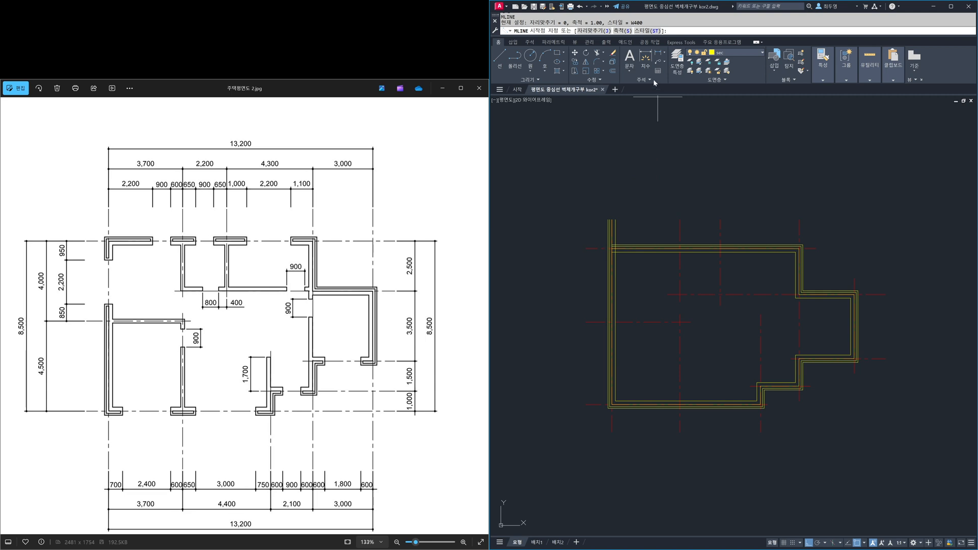
click(648, 31)
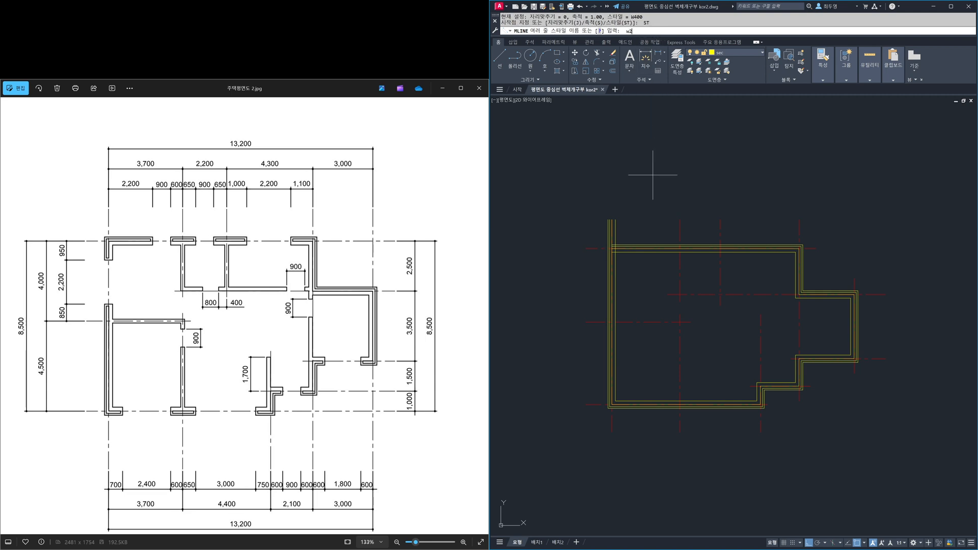
key(BackSpace)
key(Return)
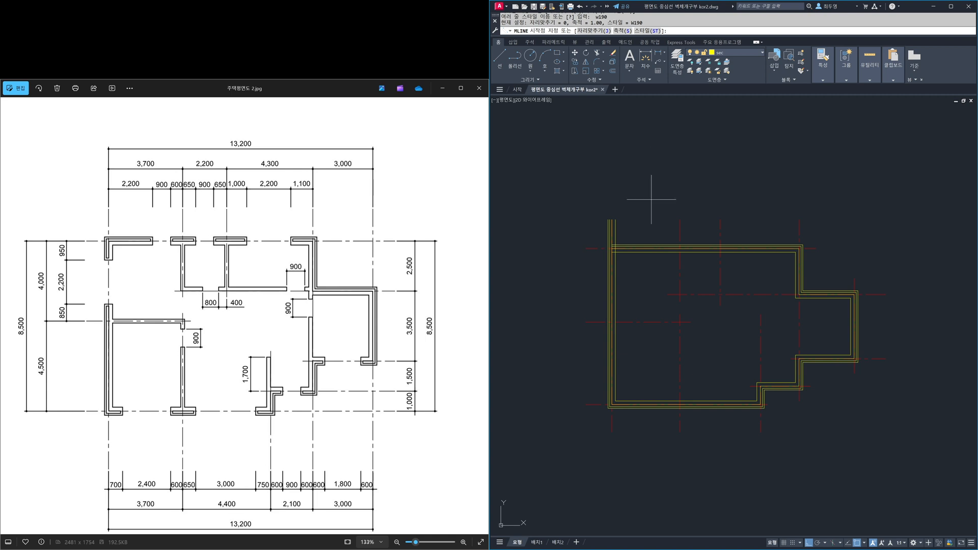
click(613, 322)
click(680, 322)
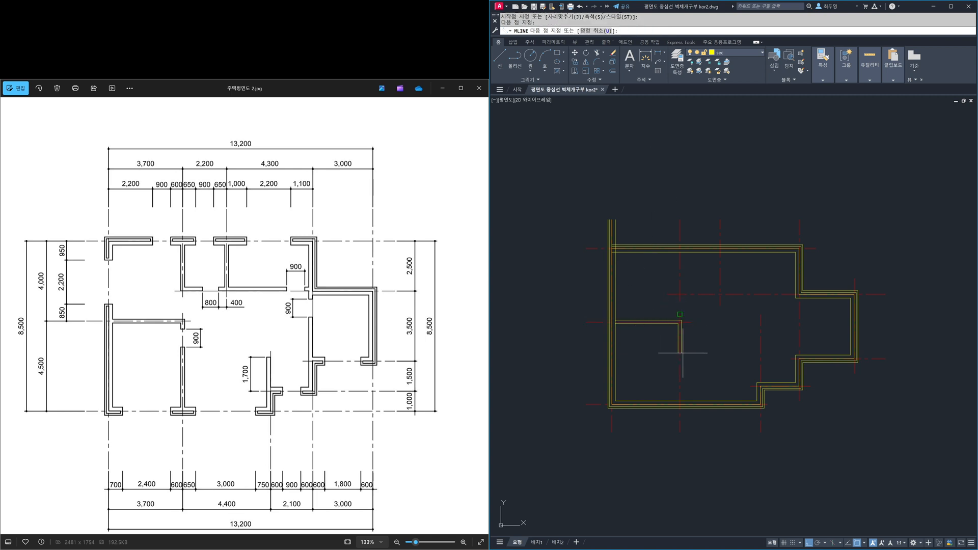
click(680, 405)
key(Return)
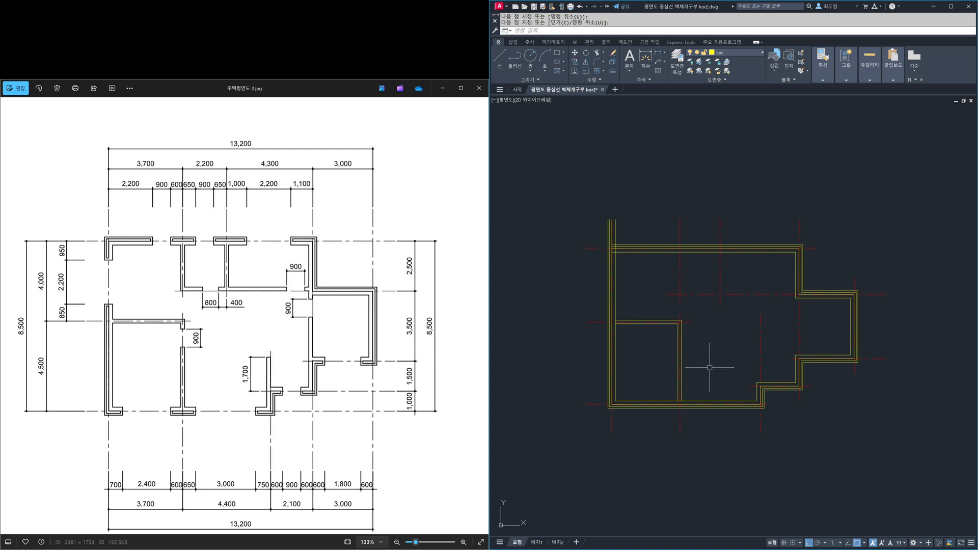
- Draw an L-shaped W190 interior wall from the upper exterior wall down the second vertical centerline and across to the stepped exterior wall
key(Return)
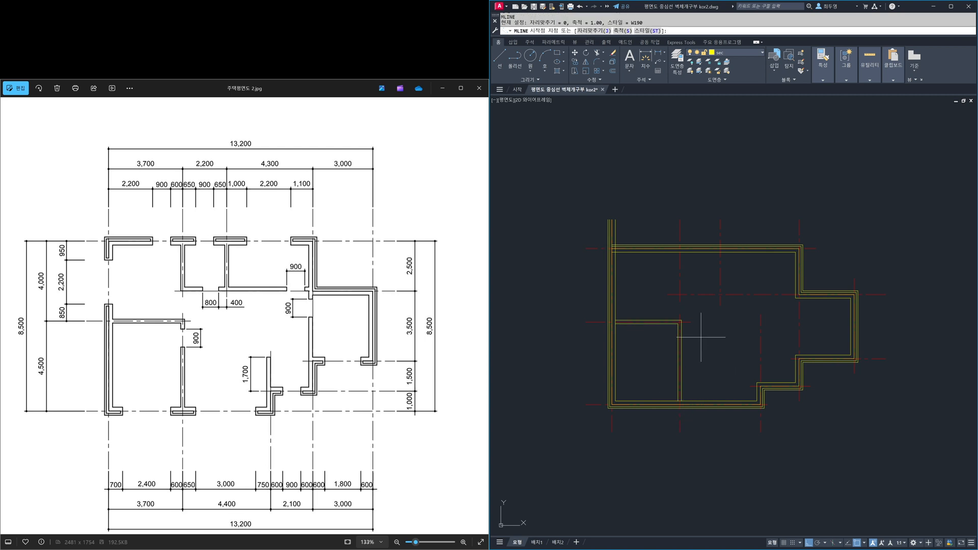
click(680, 251)
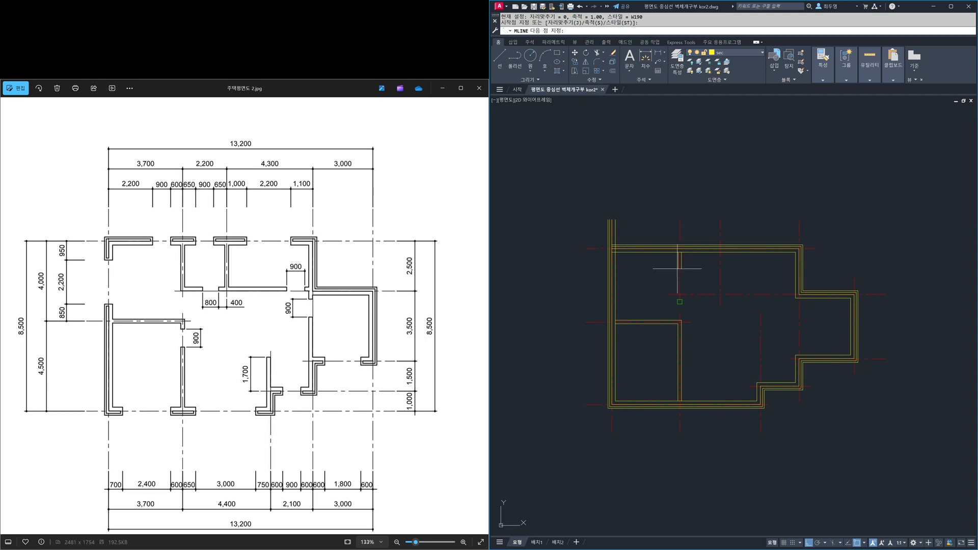
click(679, 294)
click(794, 295)
key(Return)
key(Return)
- Draw a vertical W190 partition along the third vertical centerline from the upper exterior wall to the new horizontal interior wall
click(721, 253)
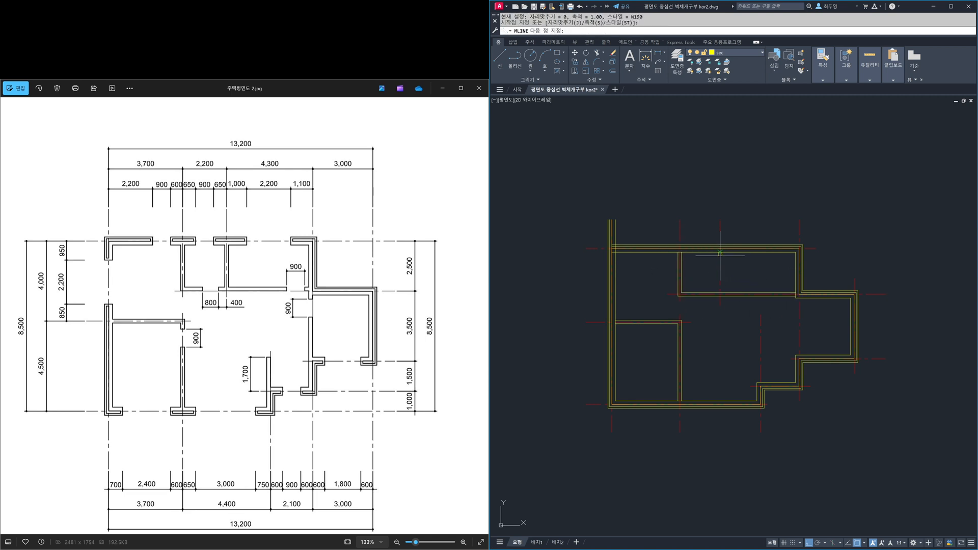
click(720, 294)
key(Return)
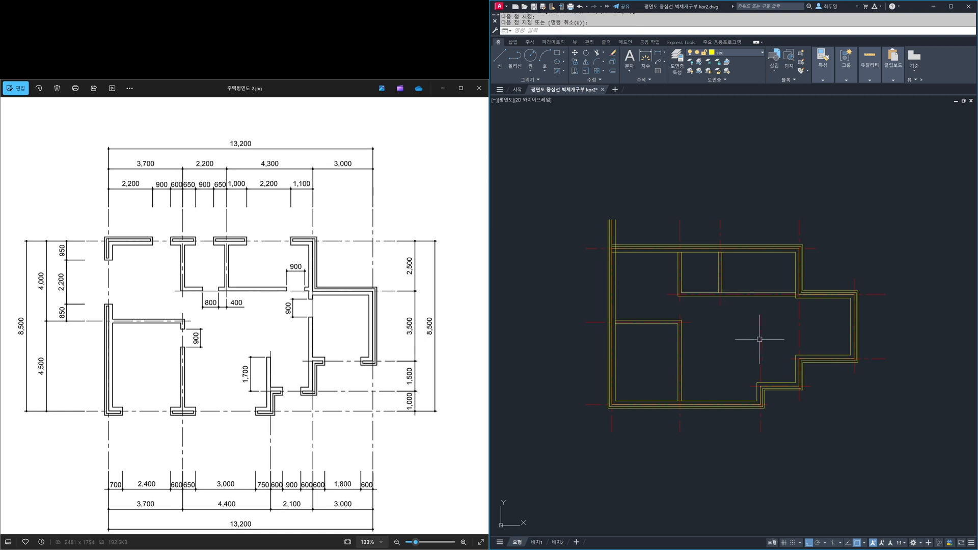
- Draw a vertical W190 wall along the centerline closing off the projecting room on the east side of the plan
key(Return)
click(799, 297)
click(800, 355)
key(Return)
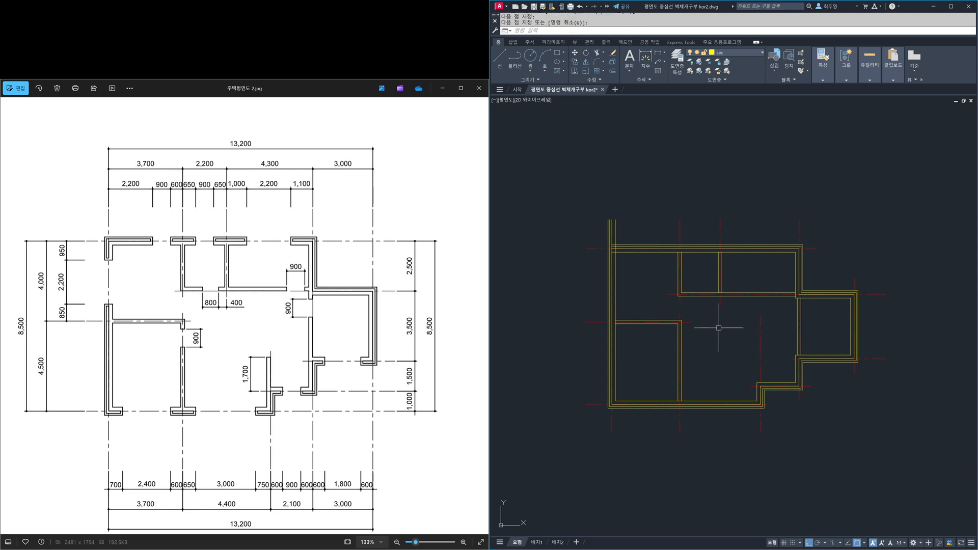
- Freeze the cen layer to hide the centerlines
scroll(719, 327, up, 2)
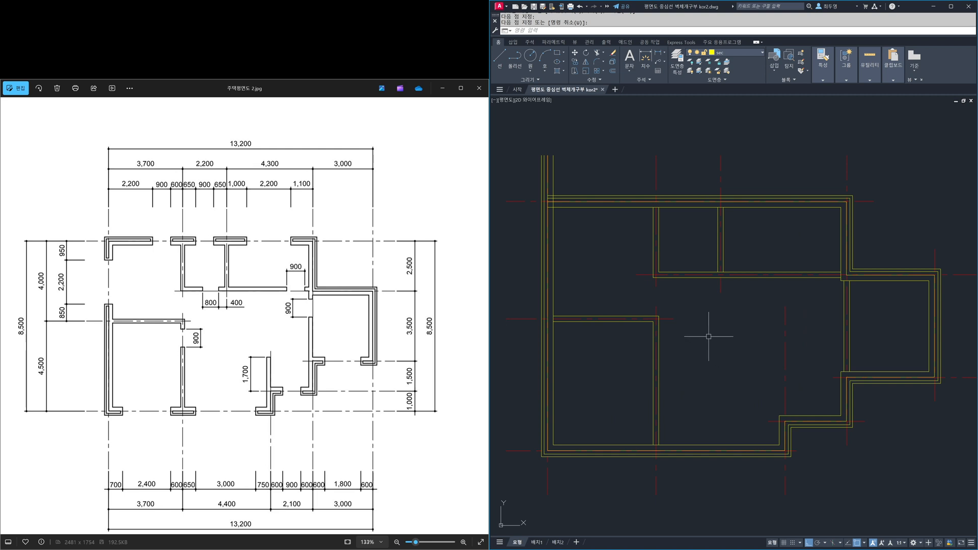
click(741, 52)
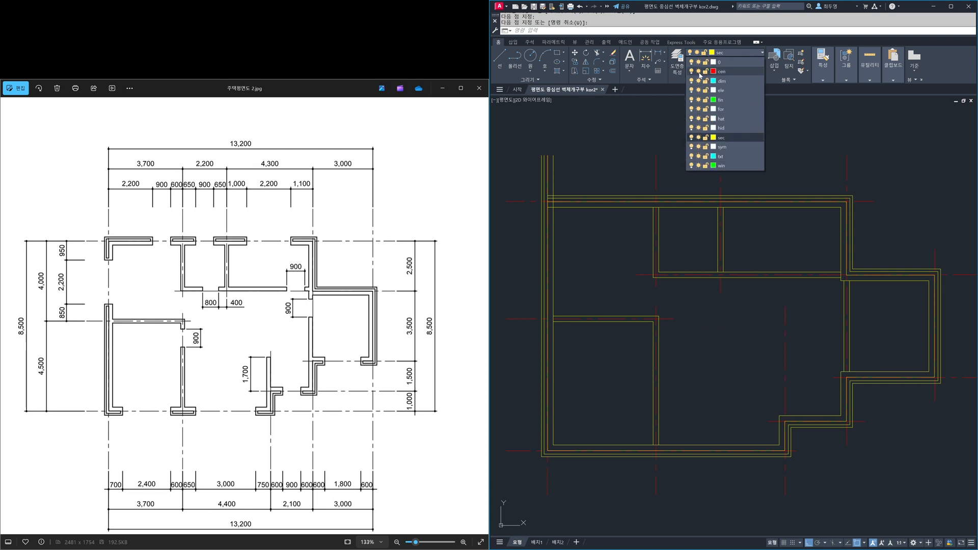
click(699, 71)
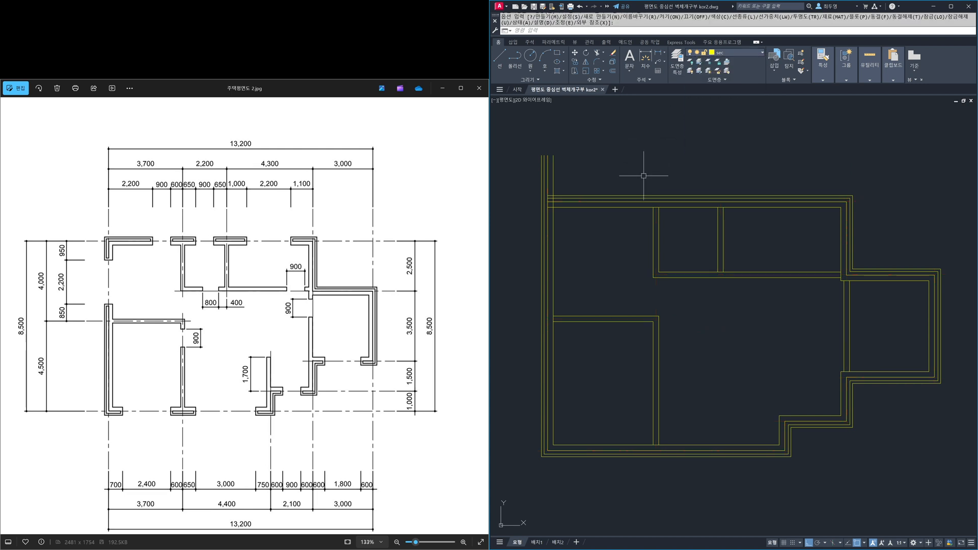
- Join the overlapping ends of the W400 exterior wall at the upper-left corner of the plan with MLEDIT's Corner Joint
text(mledi)
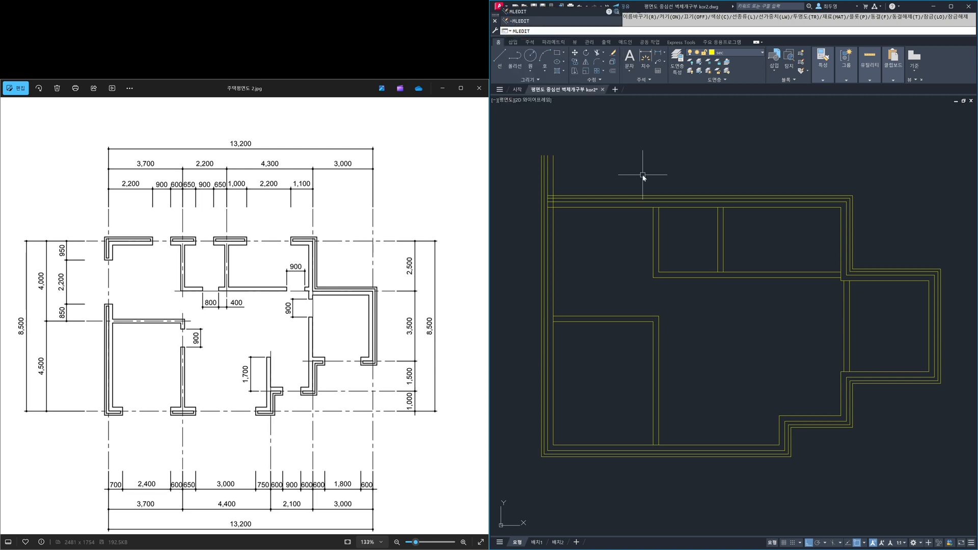
text(t)
key(Return)
drag(484, 200, 409, 220)
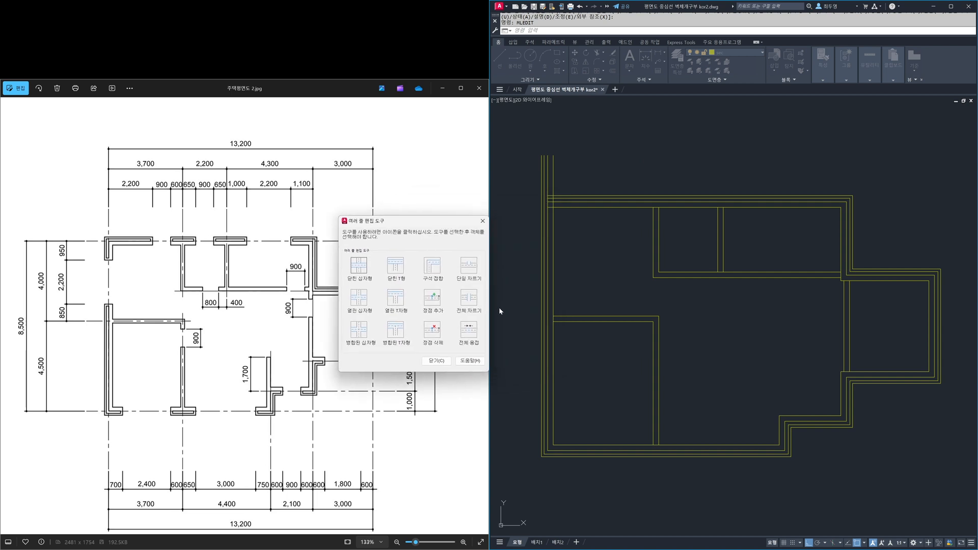
click(434, 270)
click(568, 208)
click(568, 207)
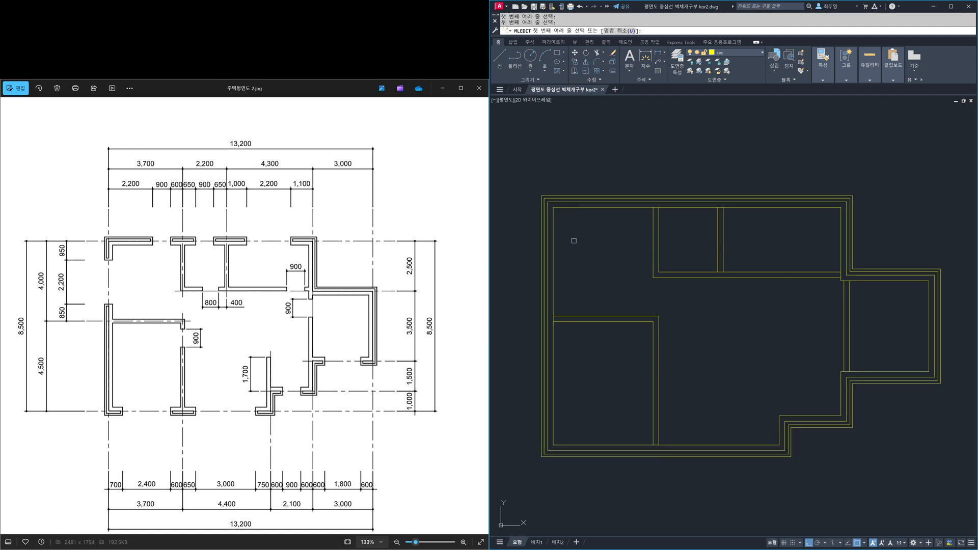
key(Return)
key(Return)
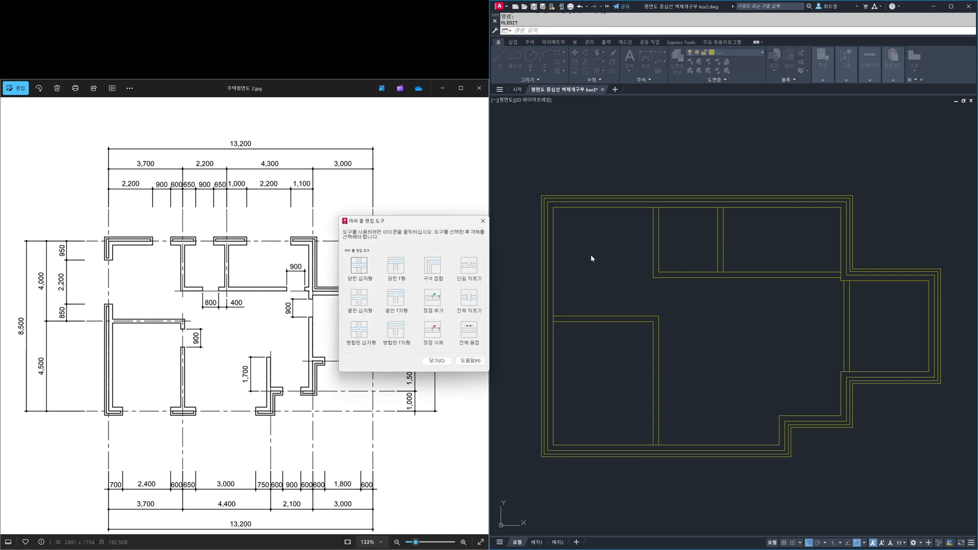
- Apply MLEDIT's Open Tee where the two upper vertical interior walls meet the upper exterior wall
click(395, 300)
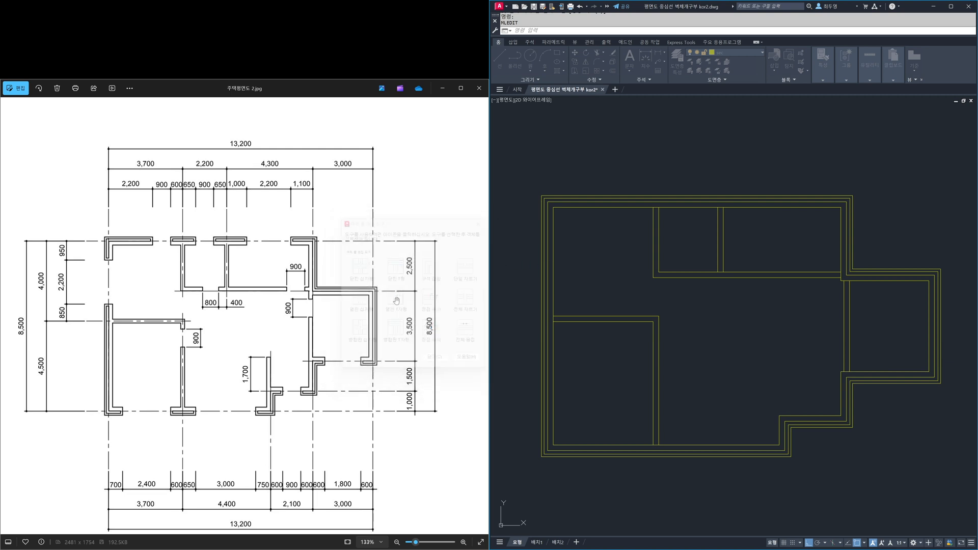
click(651, 220)
click(649, 207)
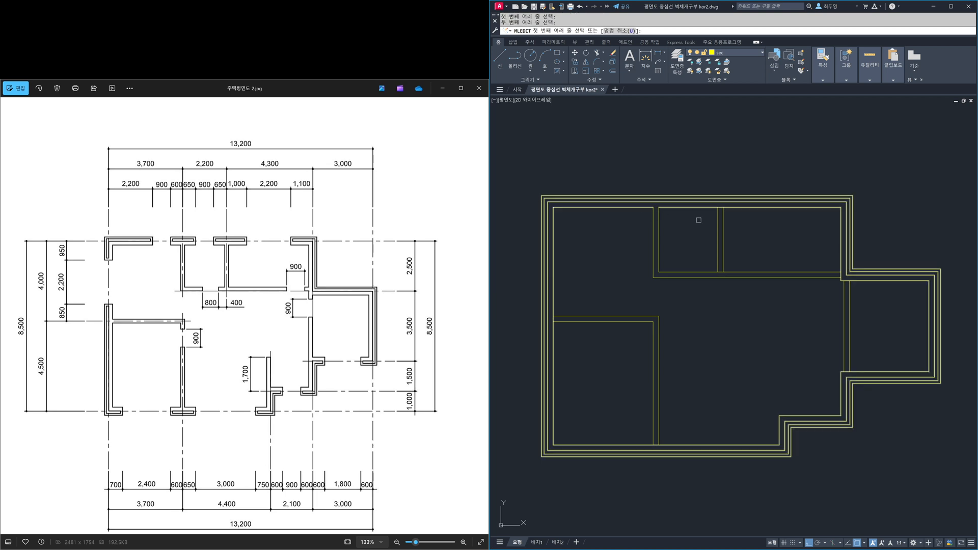
click(720, 220)
click(719, 205)
- Apply Open Tee where both ends of the lower-left room's interior wall meet the exterior wall
click(566, 317)
click(566, 317)
click(555, 309)
click(651, 432)
click(643, 443)
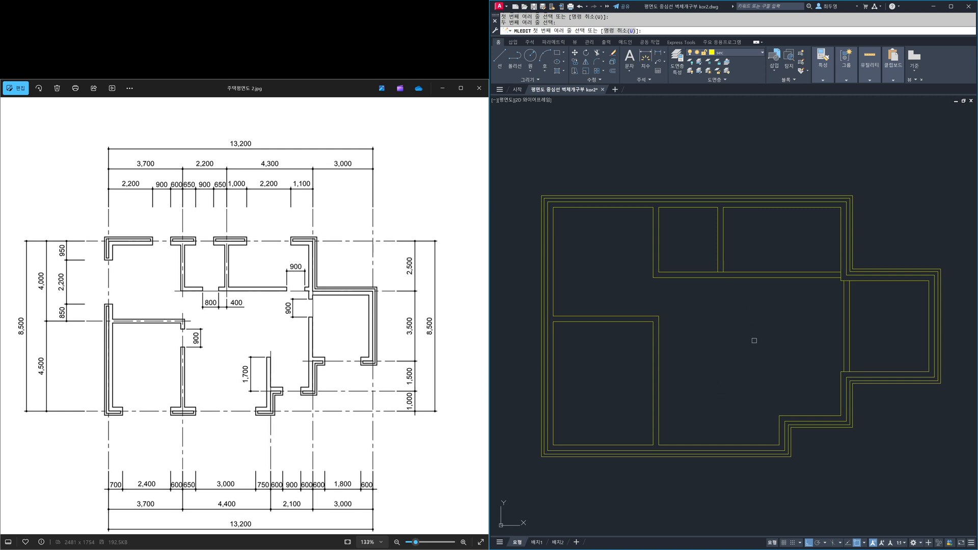
key(Return)
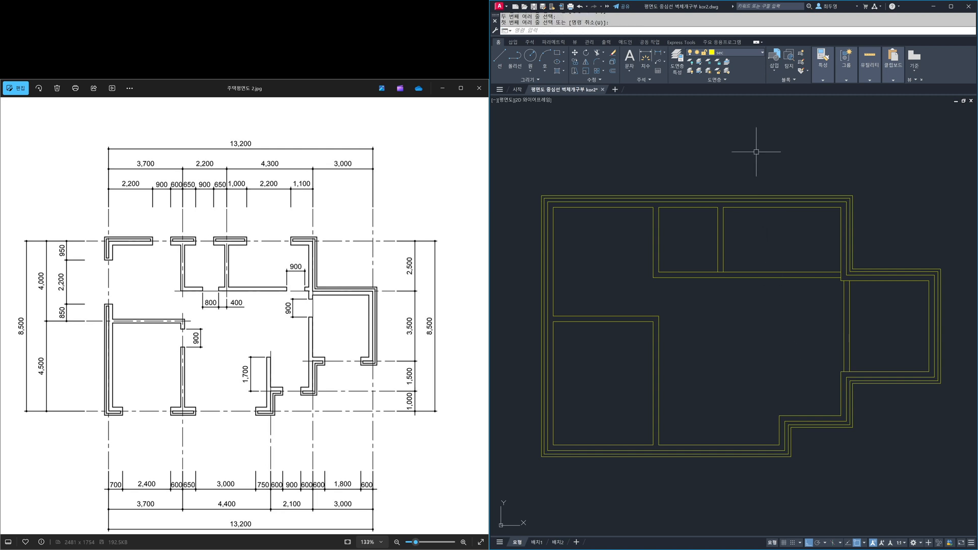
click(749, 52)
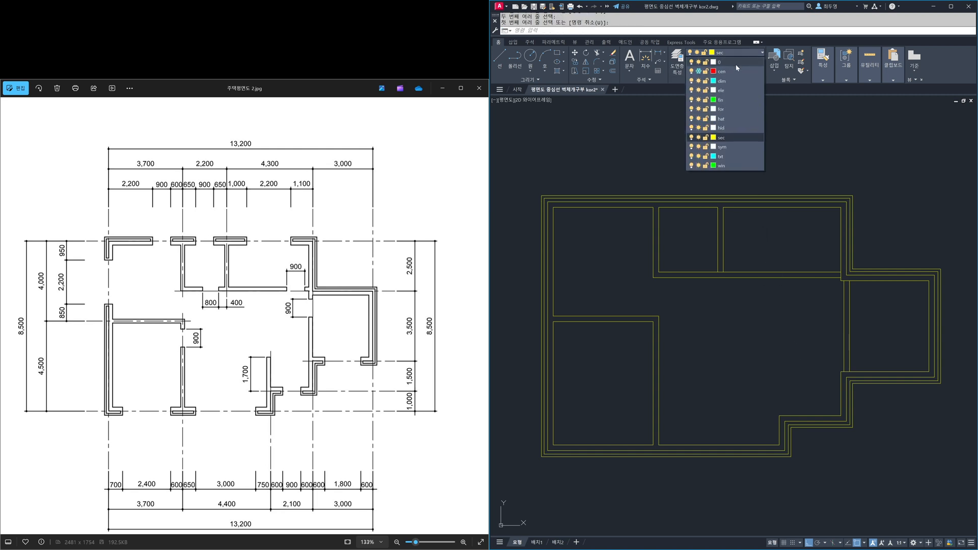
click(699, 71)
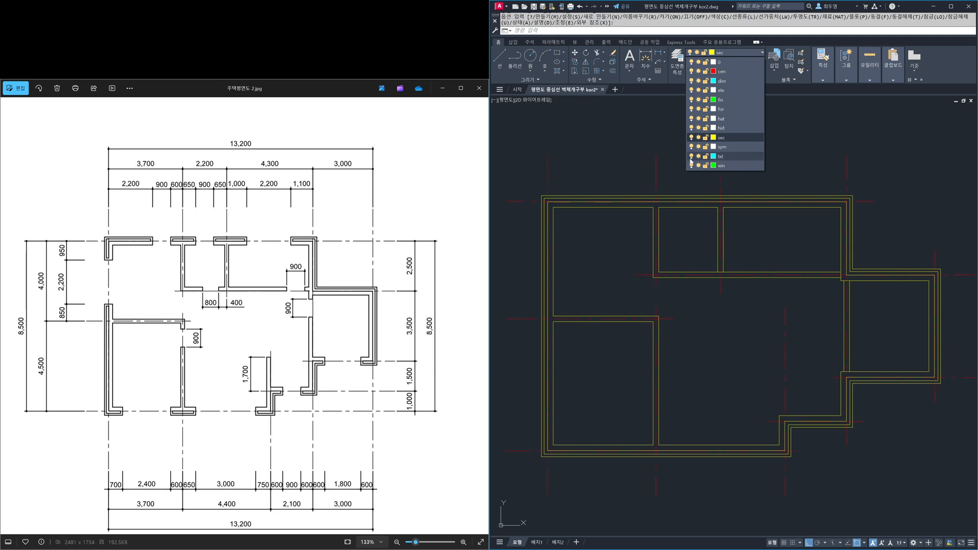
click(728, 332)
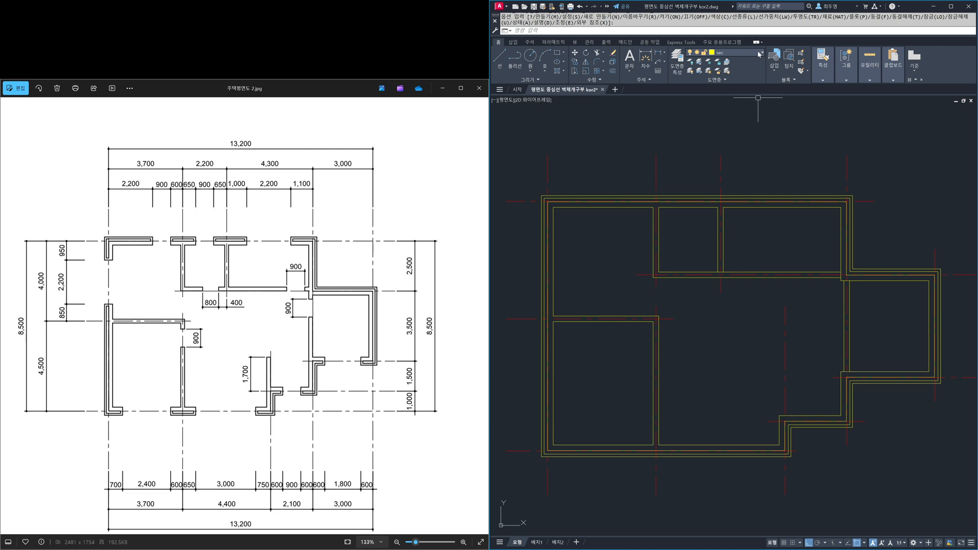
click(759, 53)
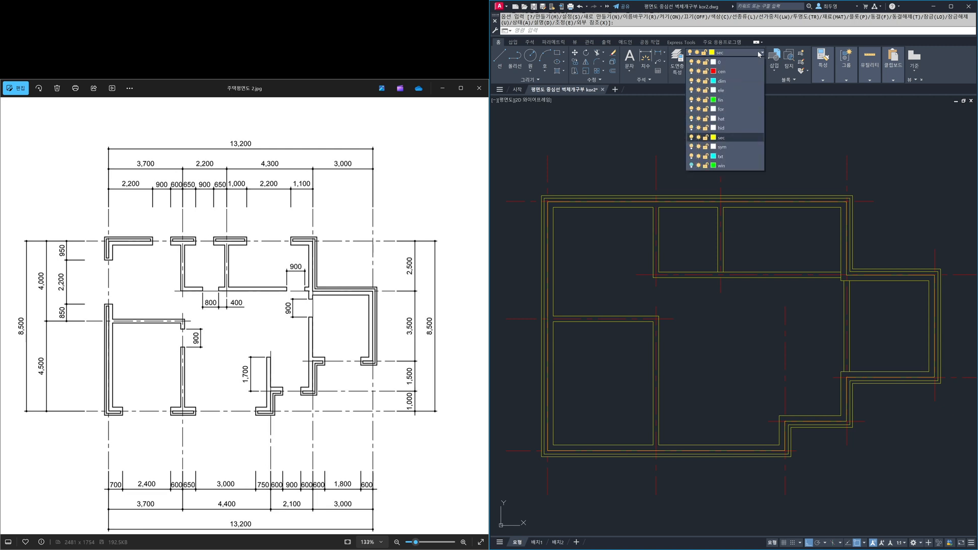
click(700, 71)
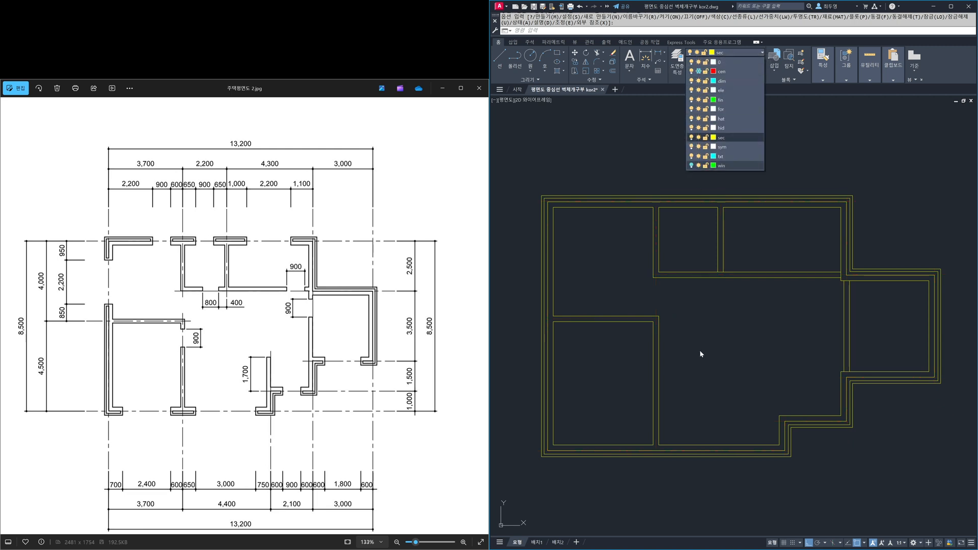
key(Escape)
- Explode all the wall multilines into individual lines
text(x)
key(Return)
click(946, 493)
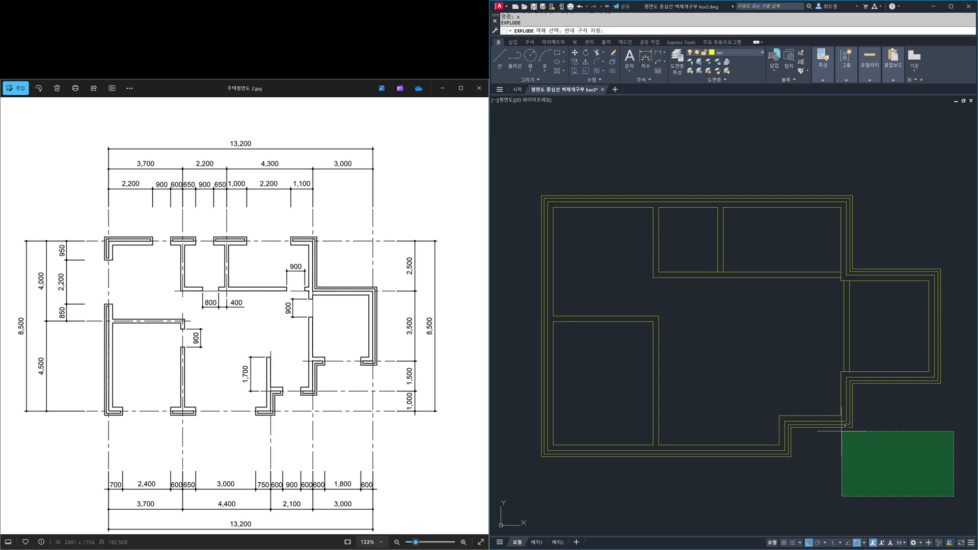
click(530, 187)
key(Return)
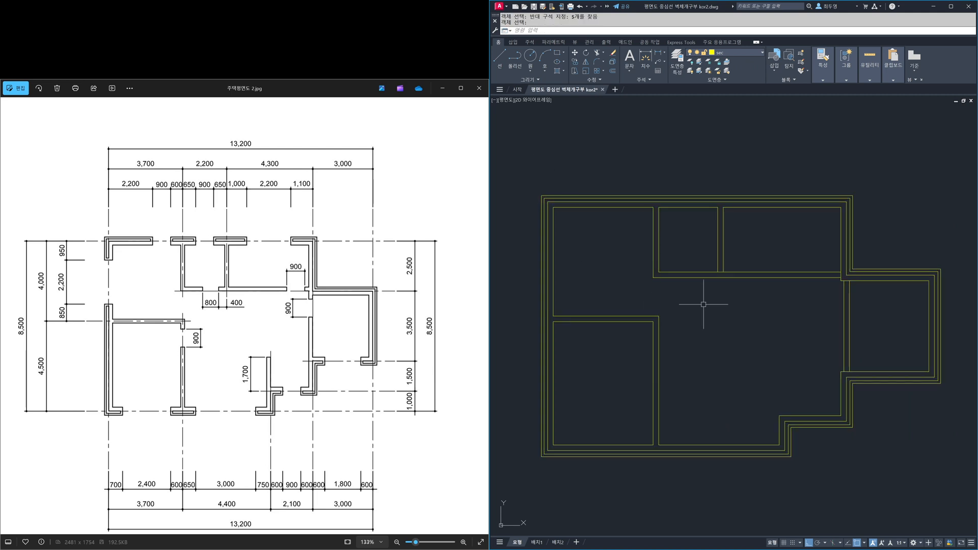
- Thaw the cen layer and lock it
click(754, 53)
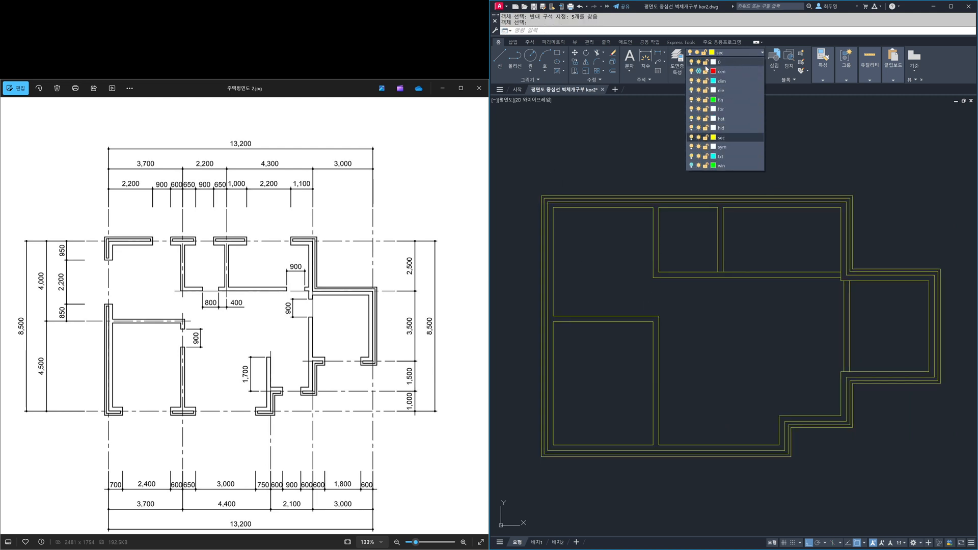
click(698, 71)
click(793, 154)
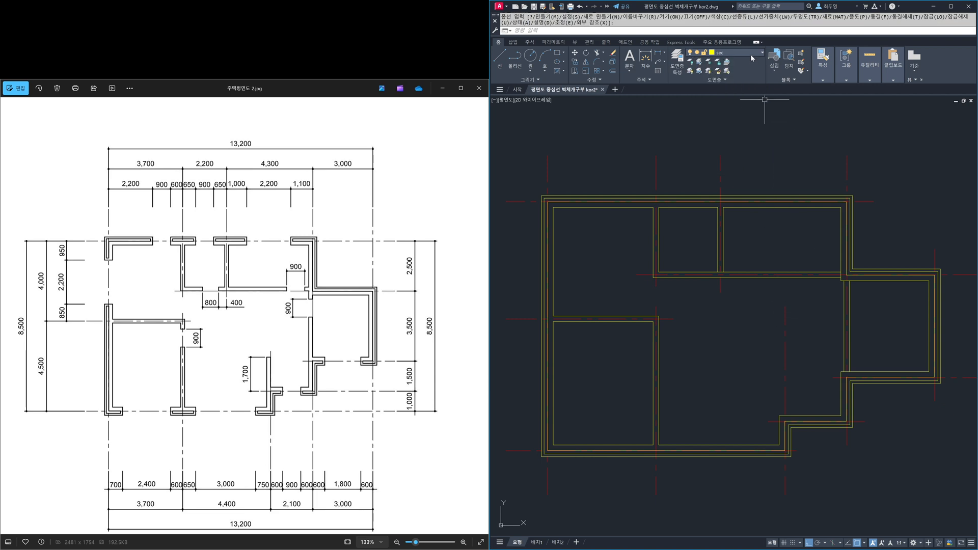
click(750, 54)
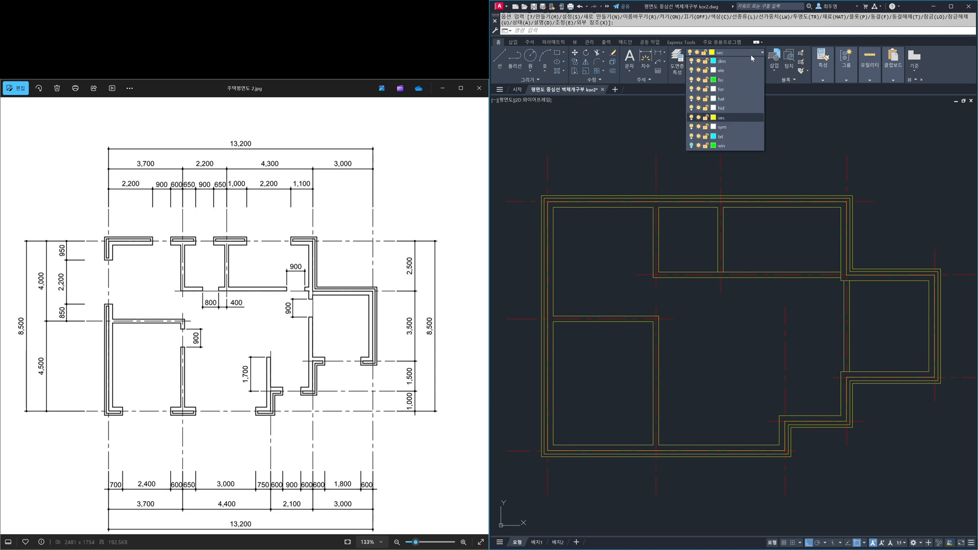
click(777, 128)
- Move the two lines of the upper horizontal interior wall up by 105
text(m)
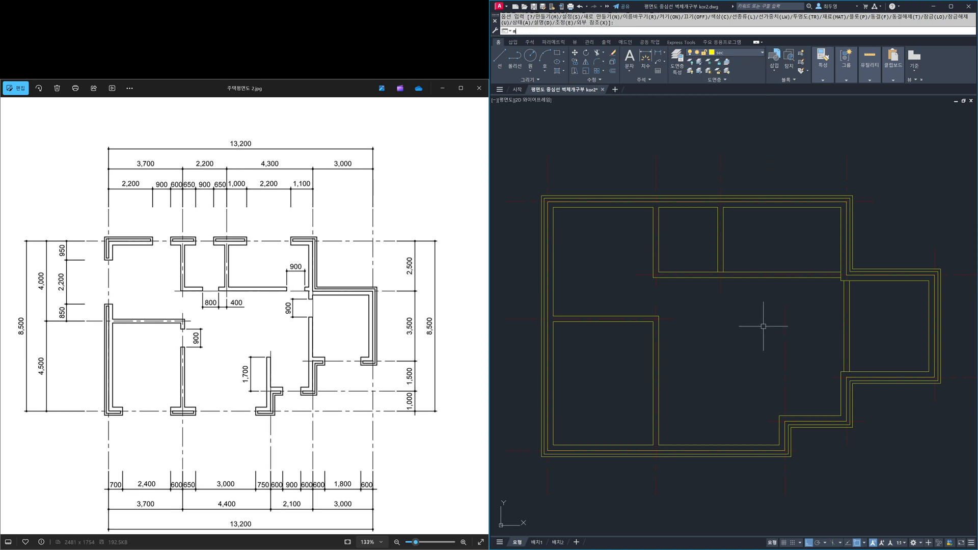
key(Return)
click(761, 315)
click(744, 263)
key(Return)
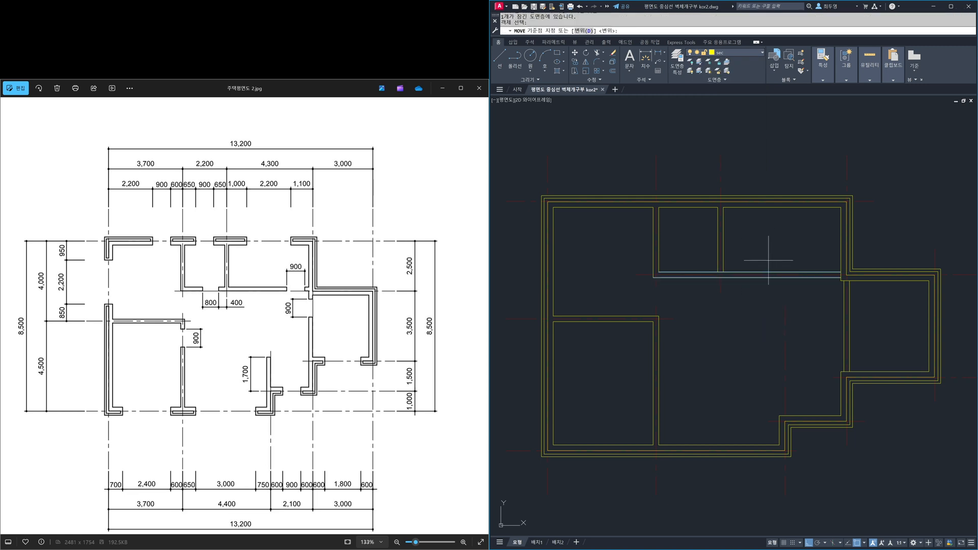
click(758, 260)
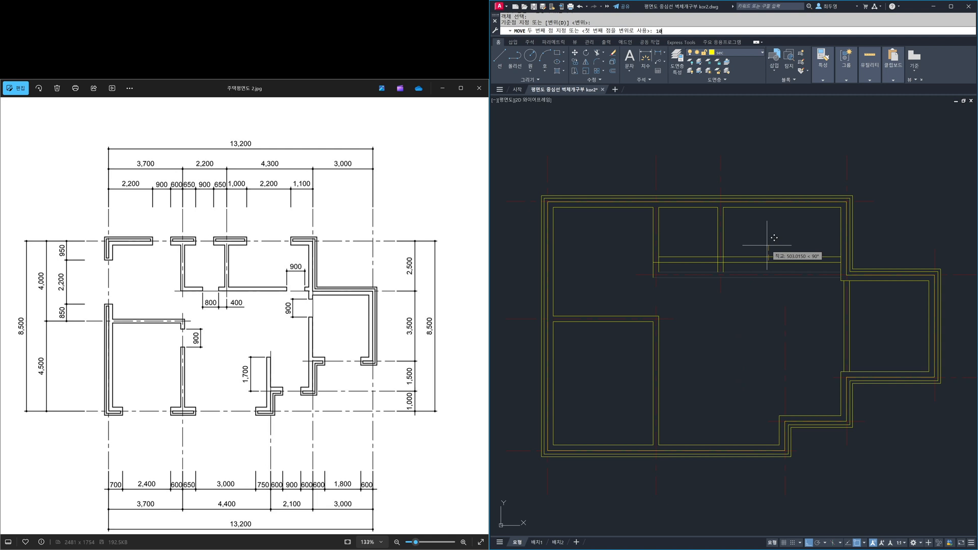
key(Return)
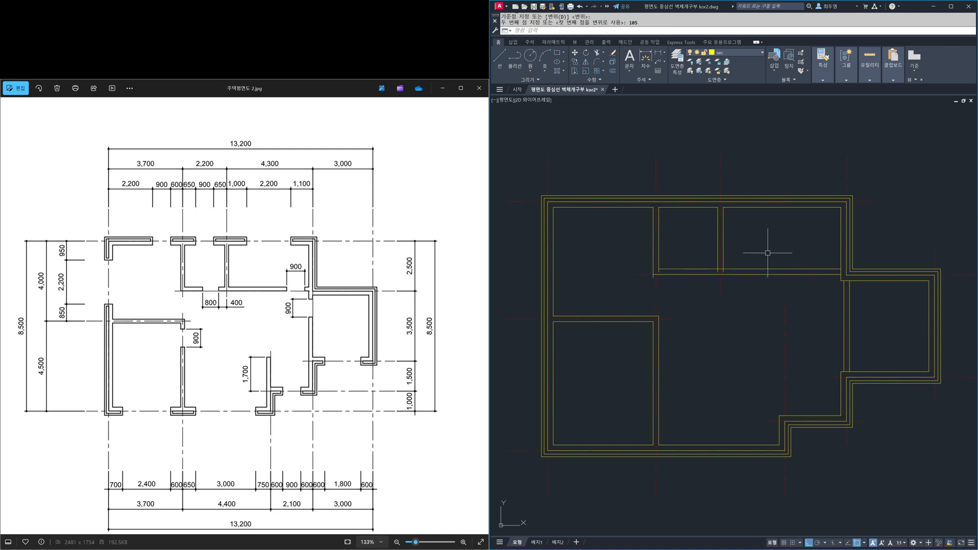
- Freeze the cen layer and trim the excess wall lines where the moved horizontal wall meets the upper vertical walls and the exterior wall
click(757, 54)
click(698, 72)
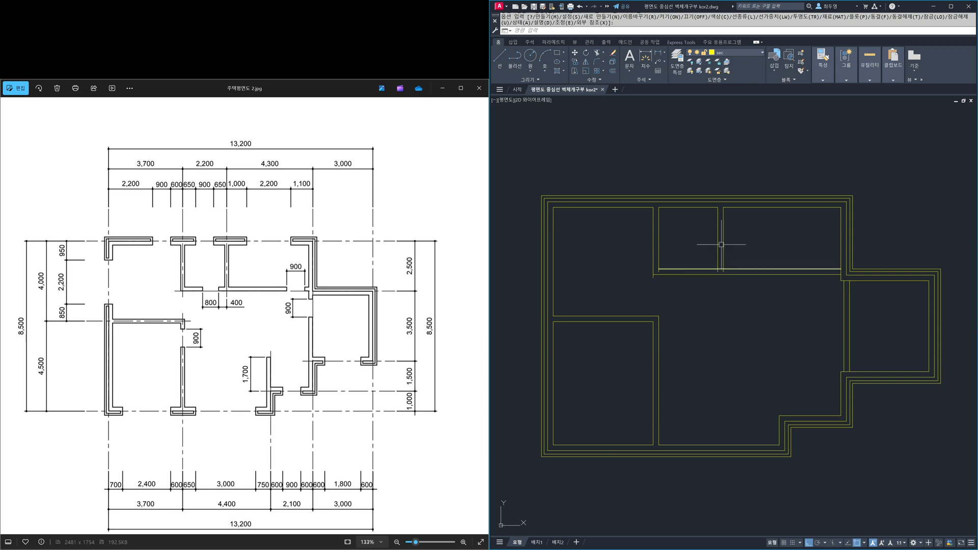
scroll(729, 236, up, 2)
middle_drag(730, 242, 724, 279)
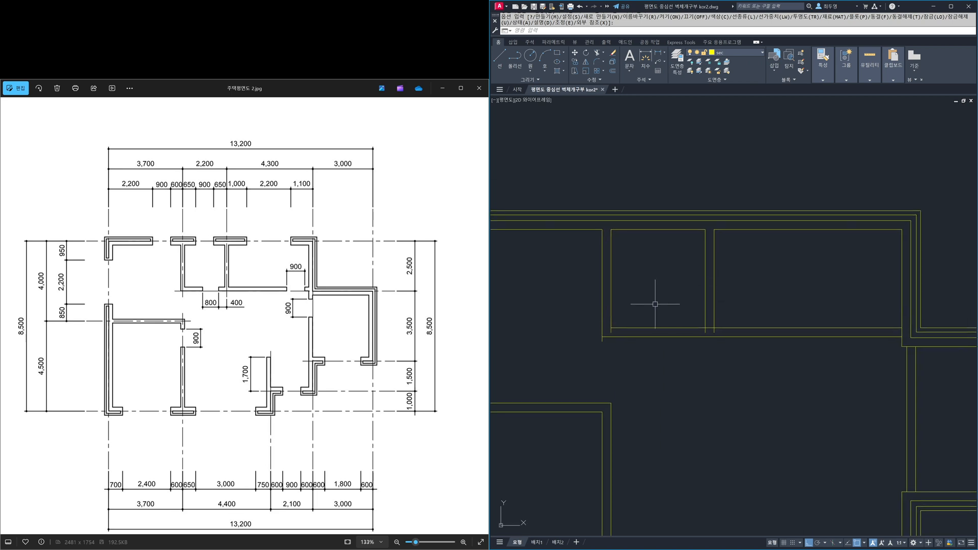
text(tr)
key(Return)
key(Return)
click(601, 341)
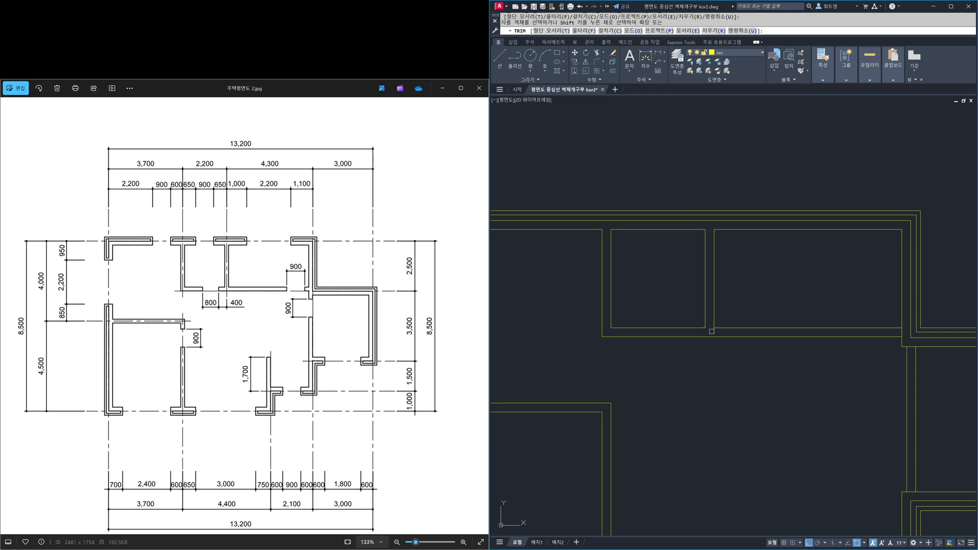
click(893, 337)
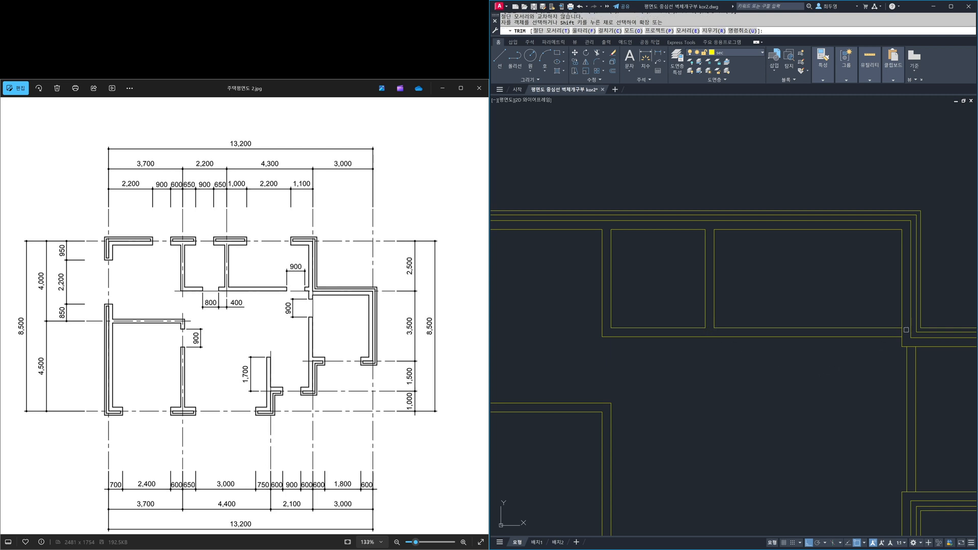
key(Return)
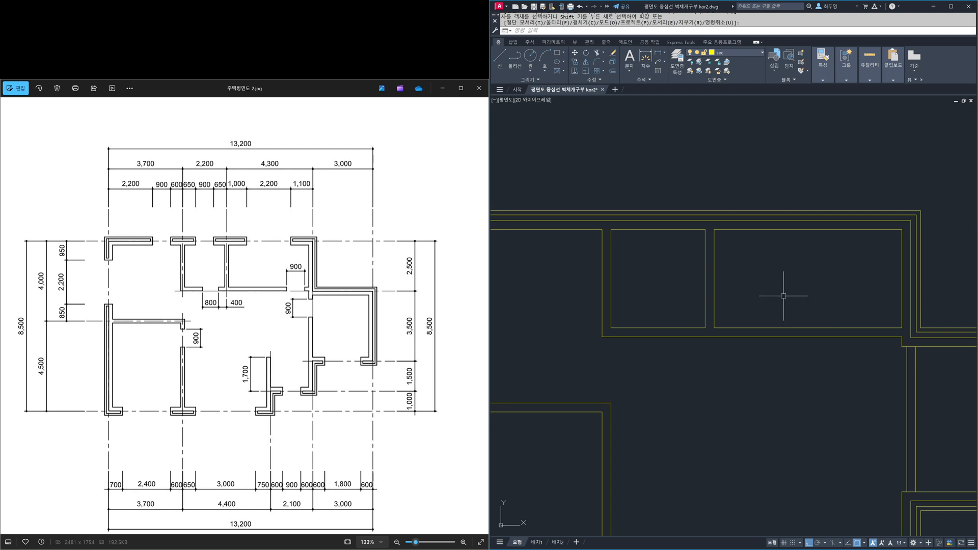
- Move the two lines of the vertical interior wall beside the right room left, aligning them with the exterior wall's inner face
scroll(784, 320, down, 5)
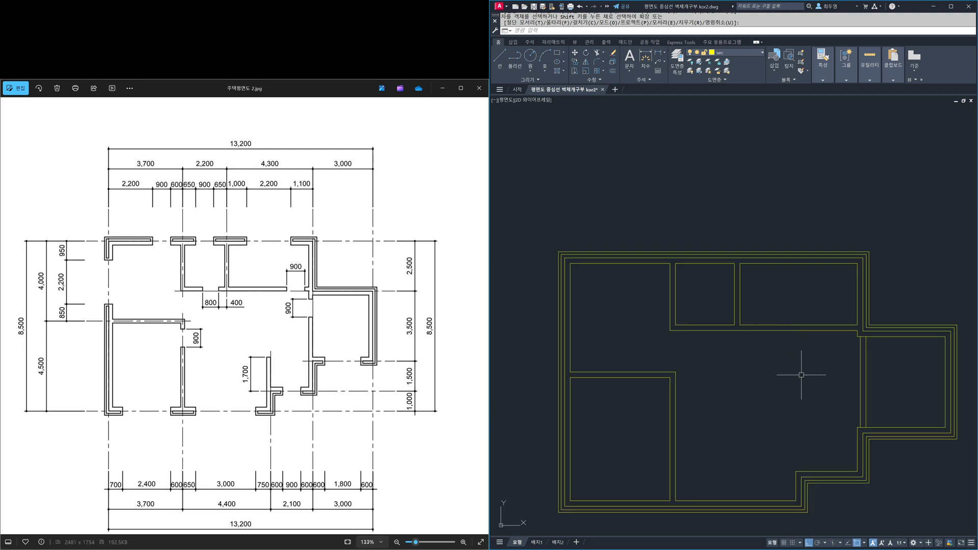
scroll(797, 356, up, 2)
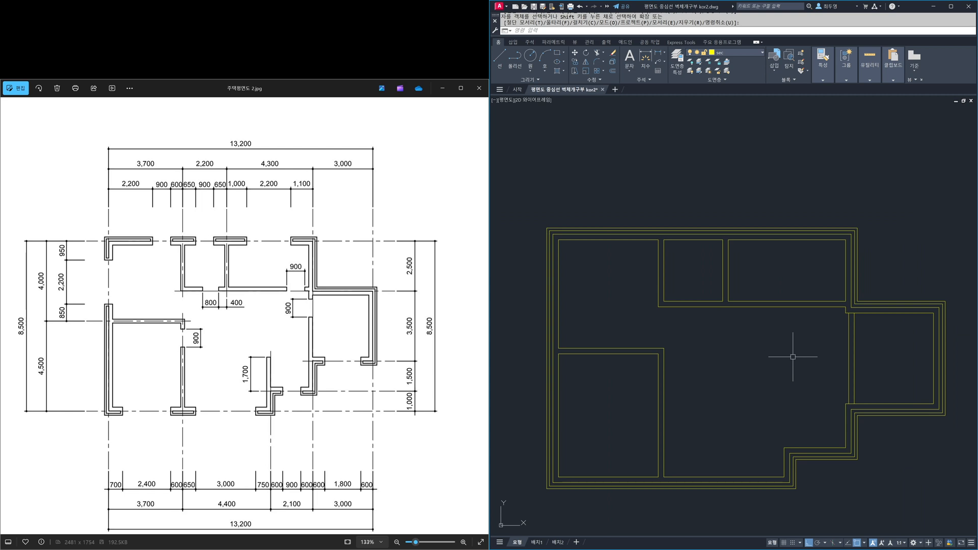
text(m)
key(Return)
click(881, 377)
click(830, 365)
key(Return)
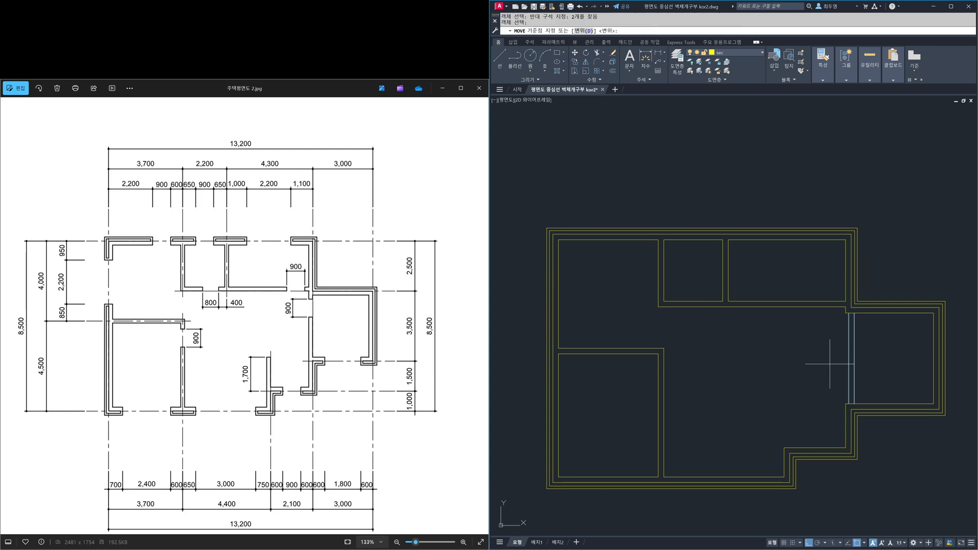
click(848, 404)
click(847, 403)
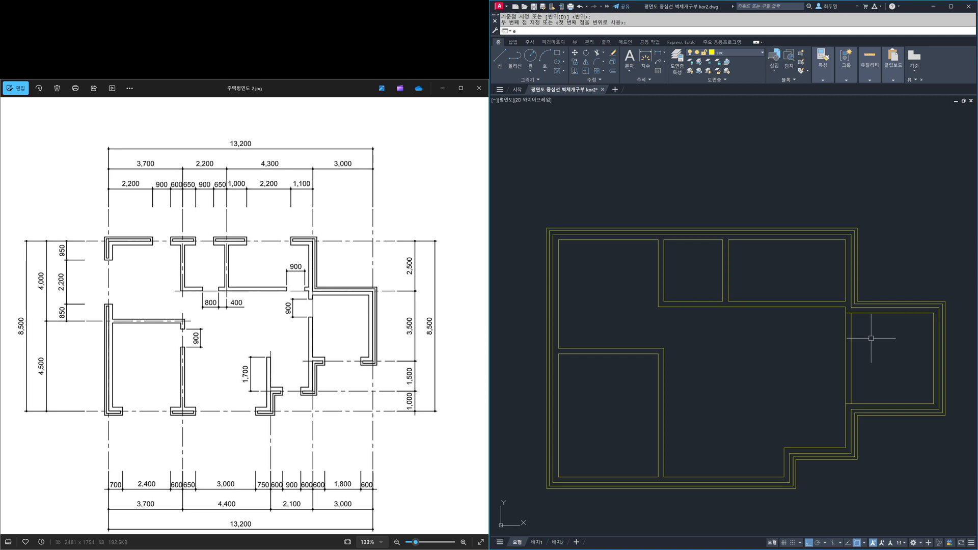
- Erase the left line of the moved vertical wall and the short vertical stub above it
text(e)
key(Return)
click(845, 337)
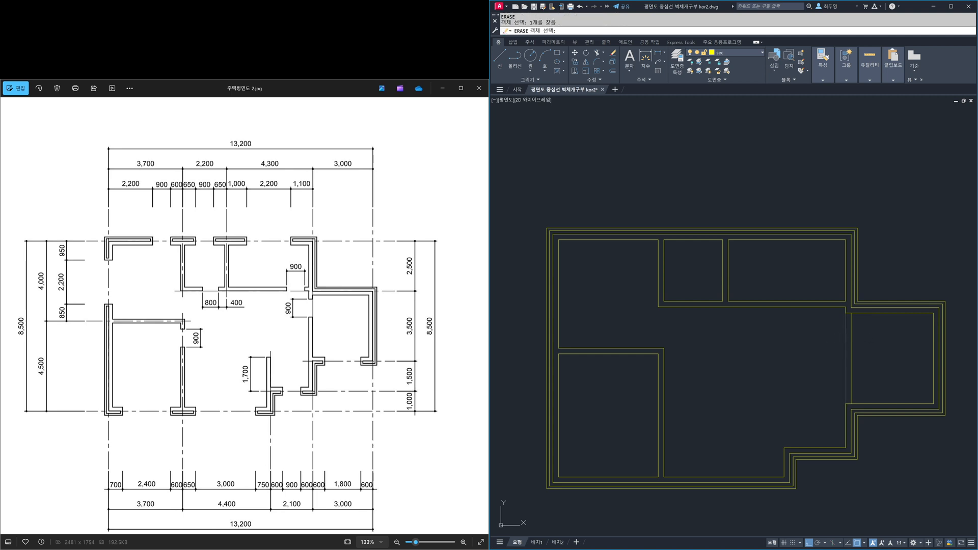
key(Return)
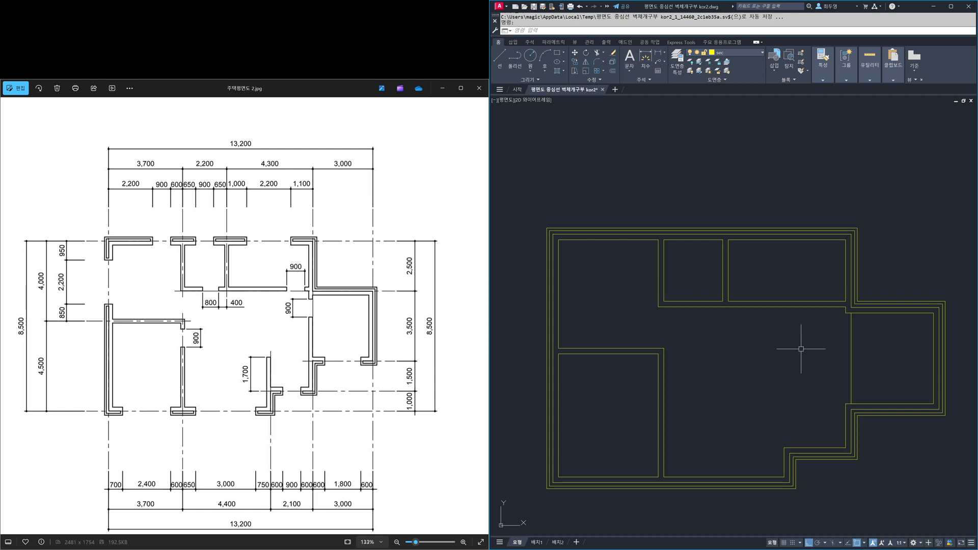
scroll(775, 328, up, 3)
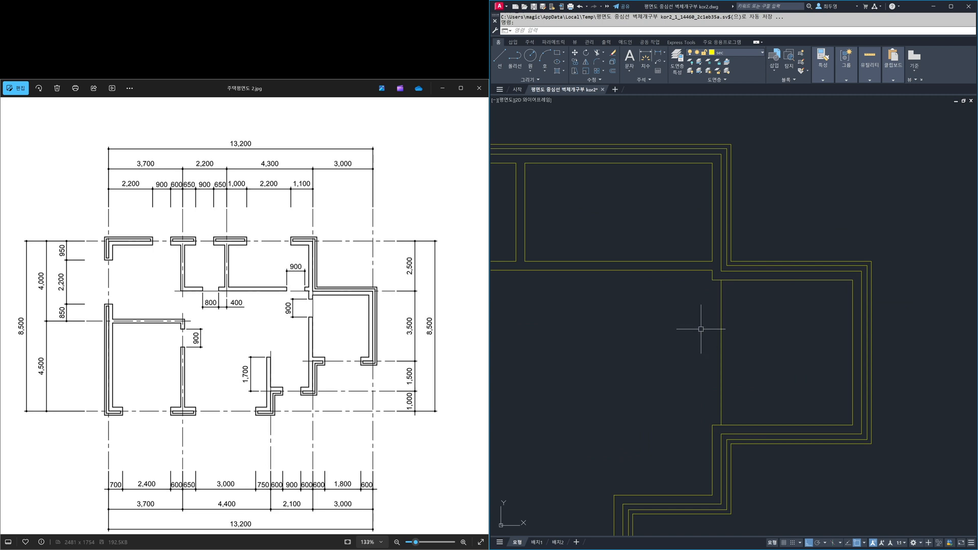
text(e)
key(Return)
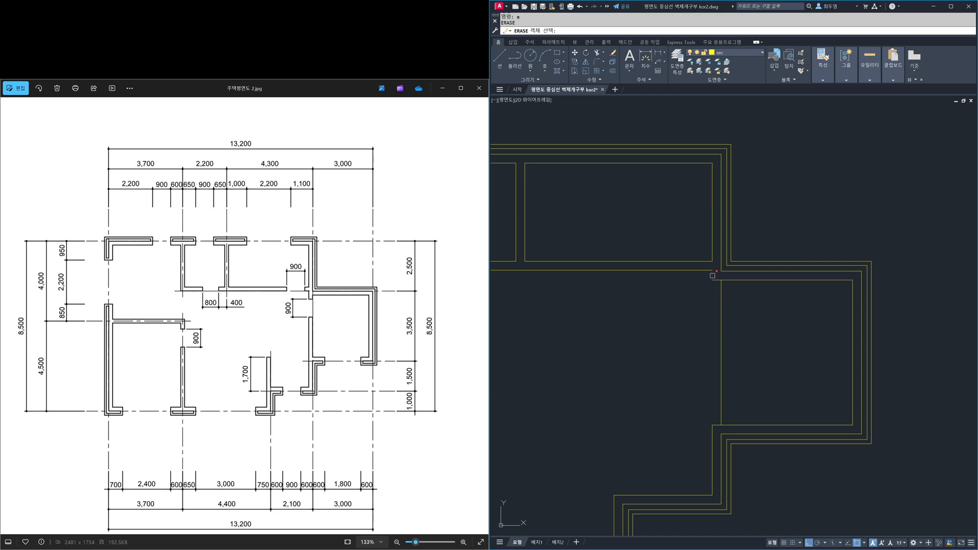
click(712, 275)
key(Return)
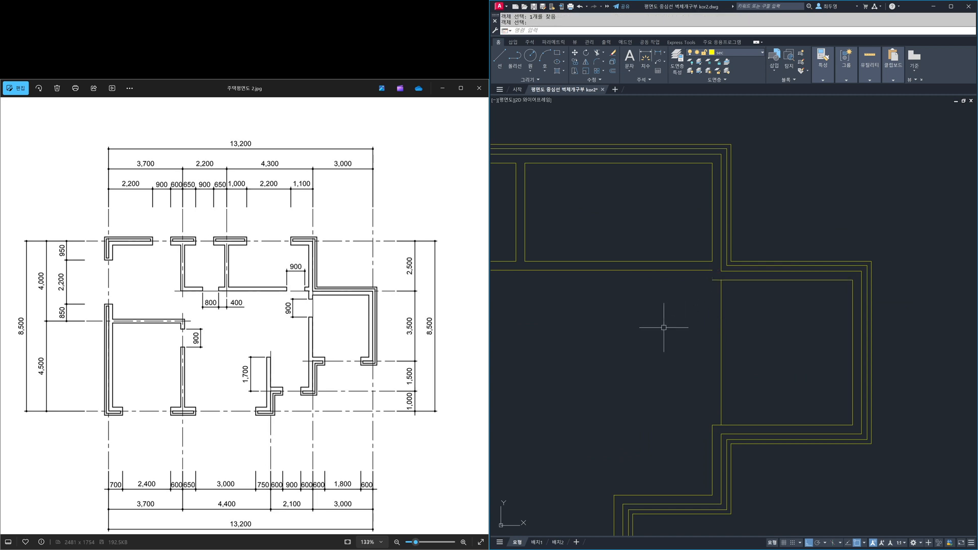
- Fillet the left wall line with the upper horizontal wall line, and close the right room's two left corners, using multiple mode
text(f)
key(Return)
text(m)
key(Return)
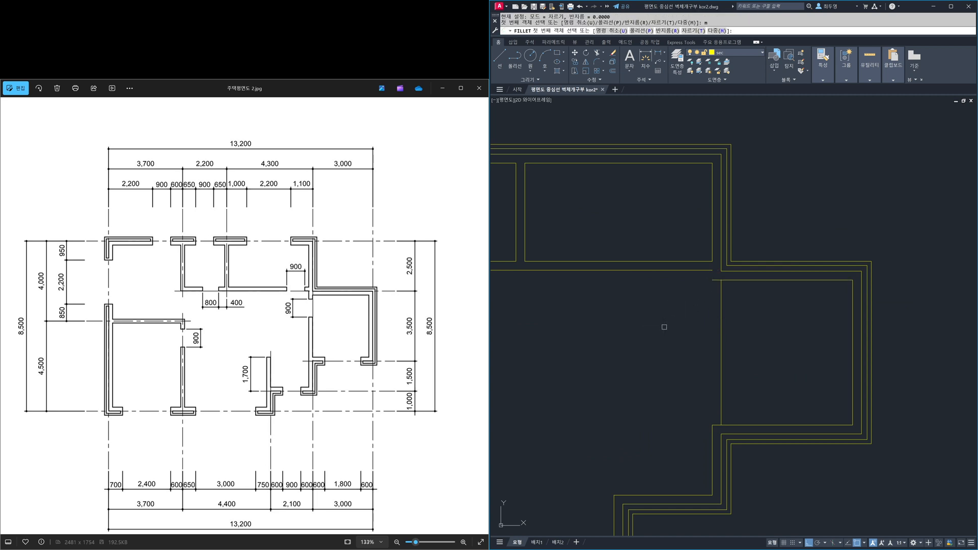
click(697, 270)
click(718, 432)
click(731, 426)
click(723, 417)
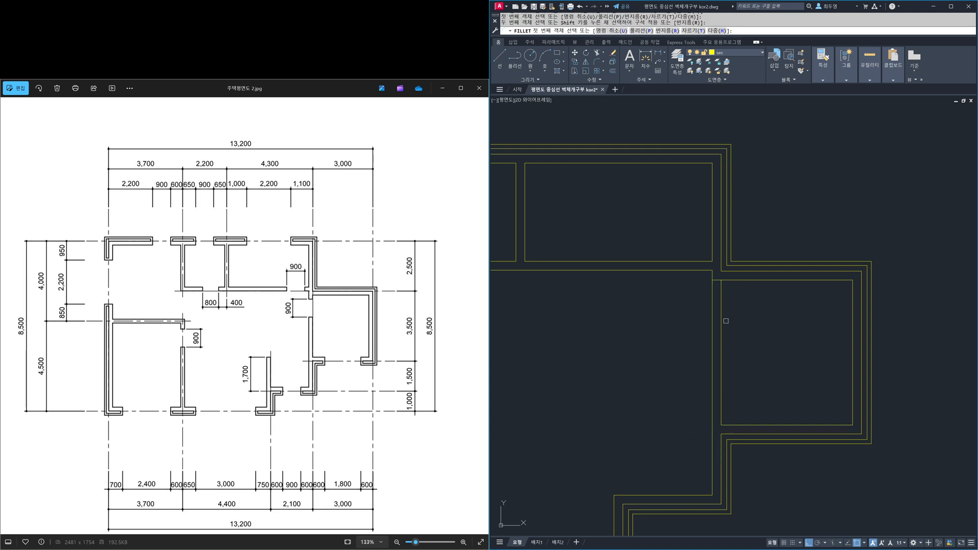
click(723, 292)
click(730, 280)
scroll(683, 331, down, 4)
middle_drag(663, 332, 760, 324)
scroll(733, 314, up, 3)
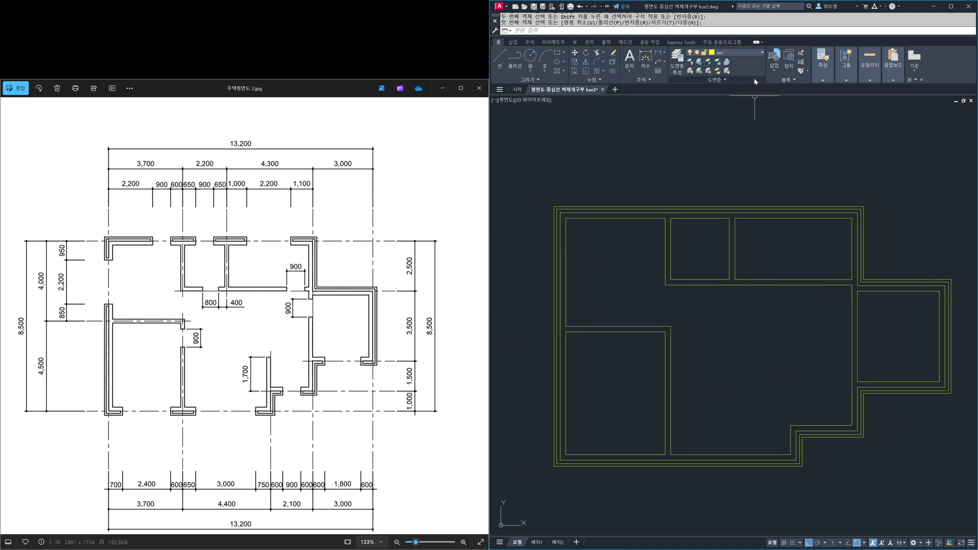
- Thaw and unlock the cen layer, and turn on the win layer
click(753, 53)
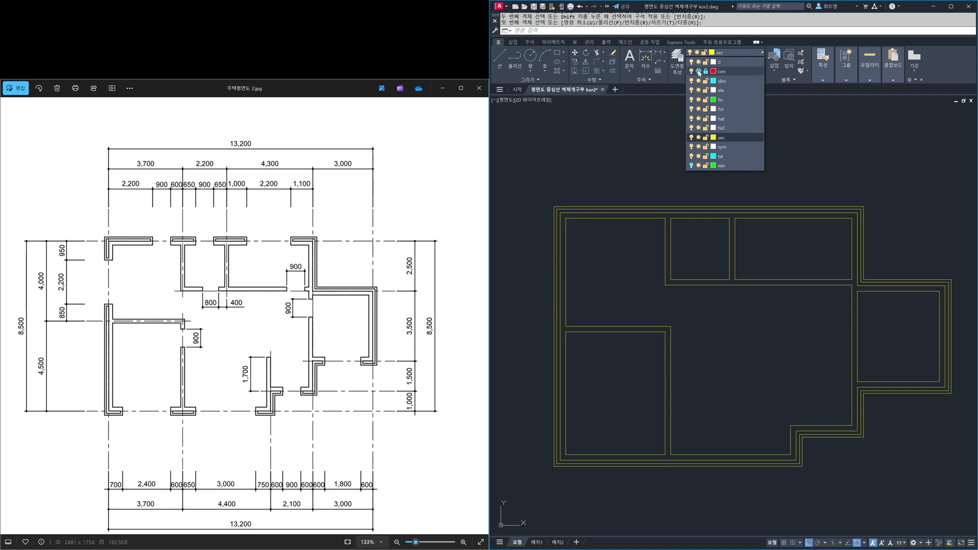
click(699, 72)
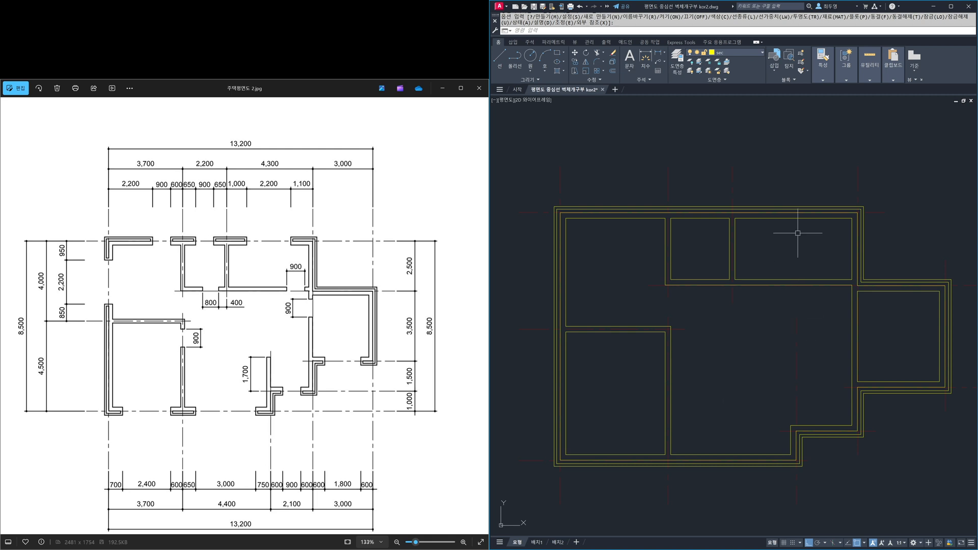
click(743, 52)
click(706, 72)
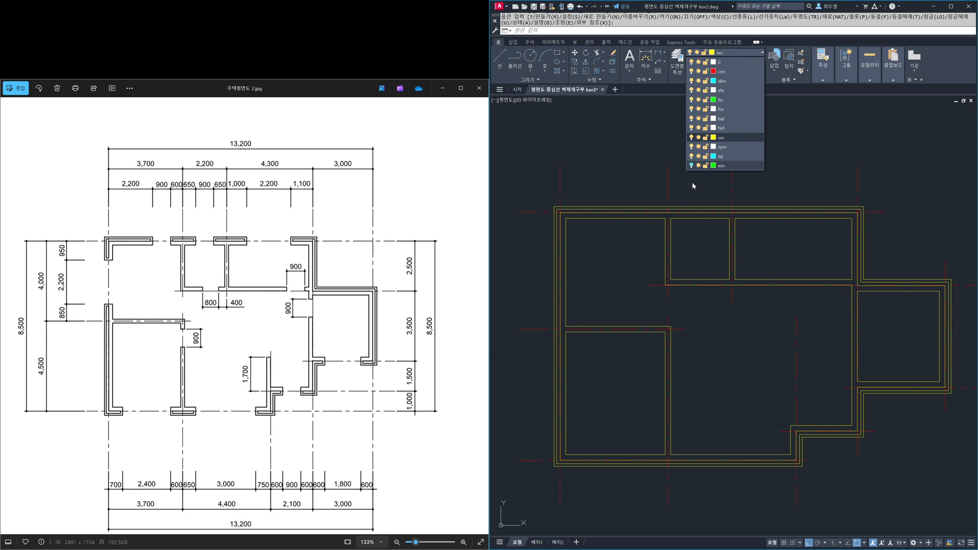
click(693, 165)
click(721, 371)
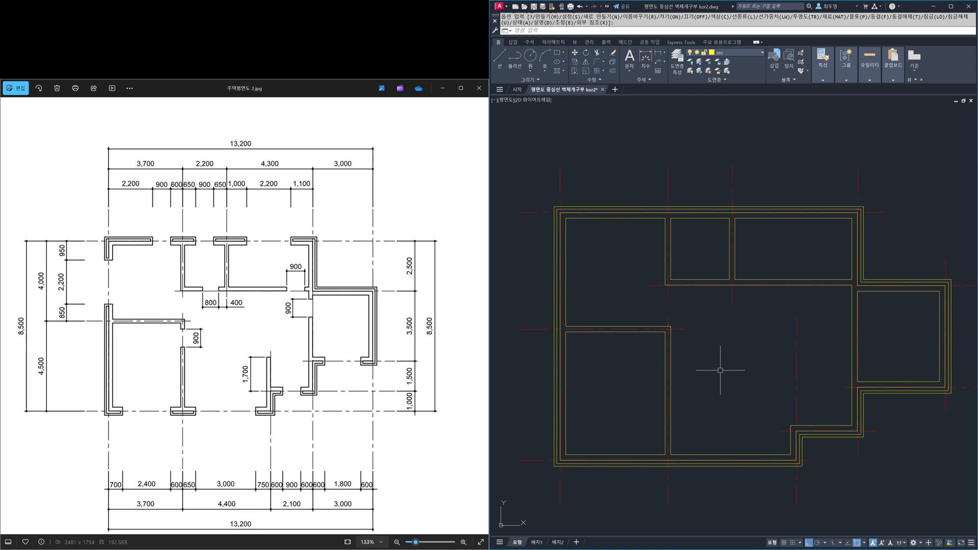
- Turn off object snap and offset the lower-right step's horizontal centerline up by 1700, placing the copy on the current layer
key(F3)
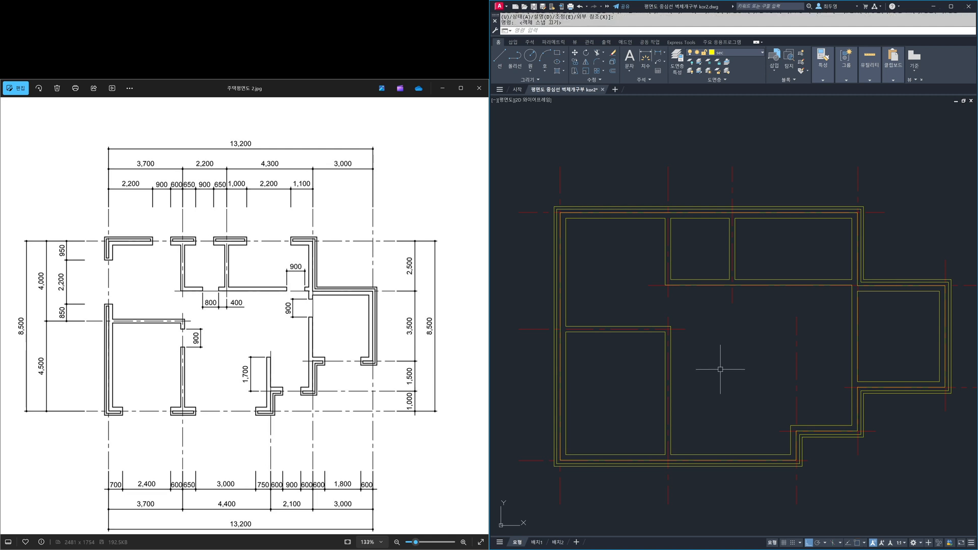
text(o)
key(Return)
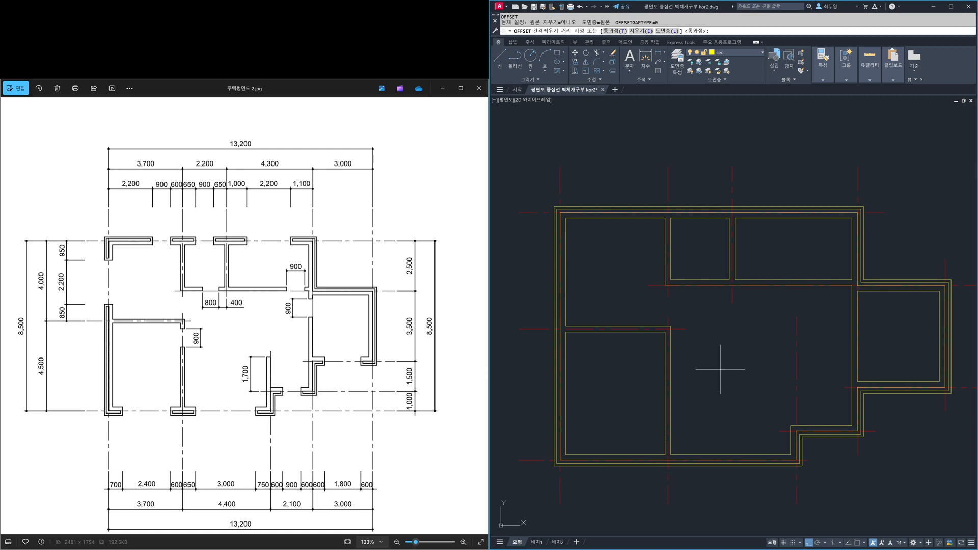
key(Return)
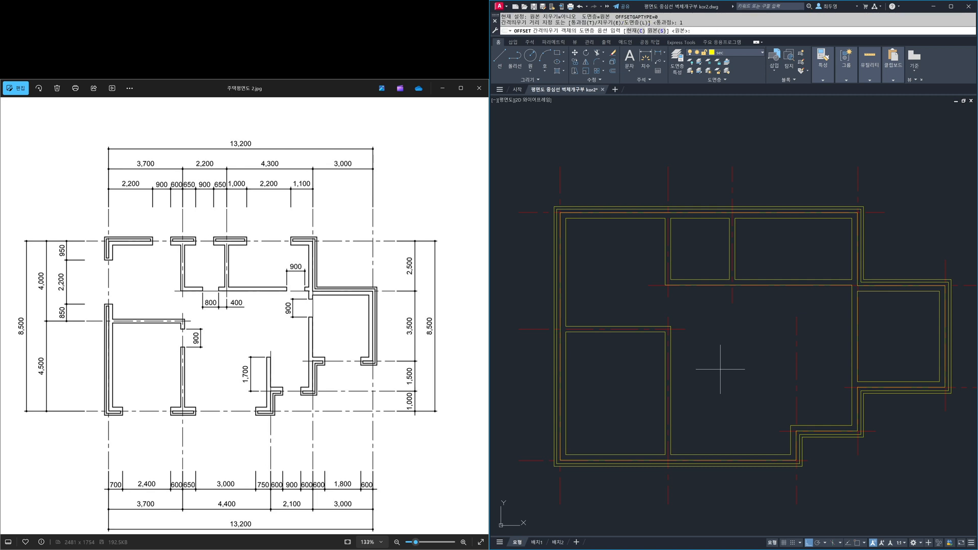
text(c)
key(Return)
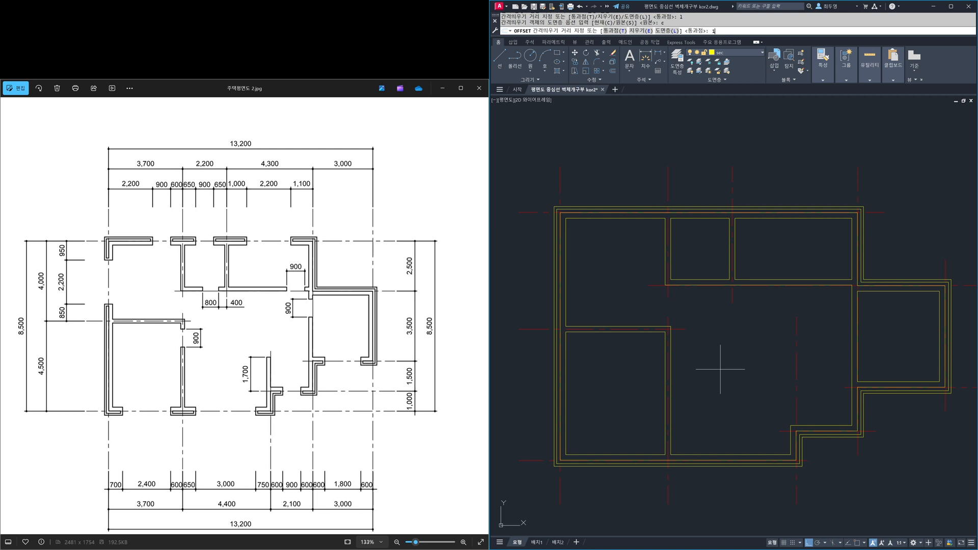
text(1700)
key(Return)
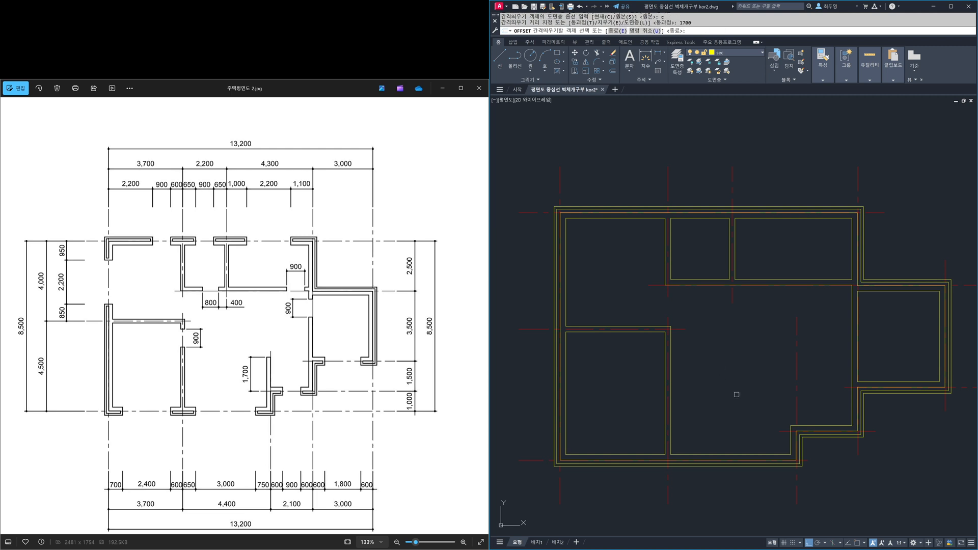
click(783, 431)
click(775, 383)
key(Return)
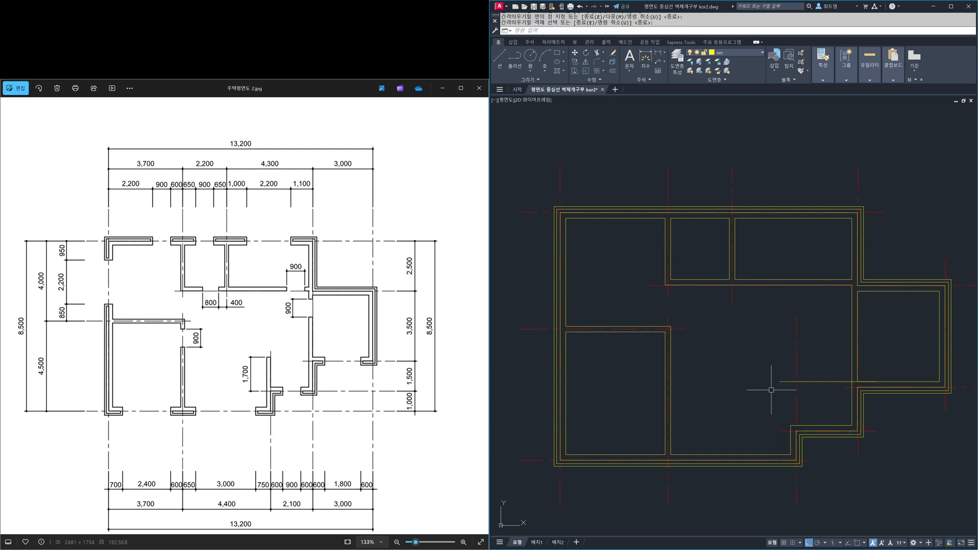
- Freeze the cen layer and fillet the step's inner vertical wall line with the offset horizontal line
click(751, 54)
click(699, 72)
middle_drag(831, 408, 823, 397)
scroll(688, 319, up, 7)
middle_drag(686, 321, 734, 313)
text(f)
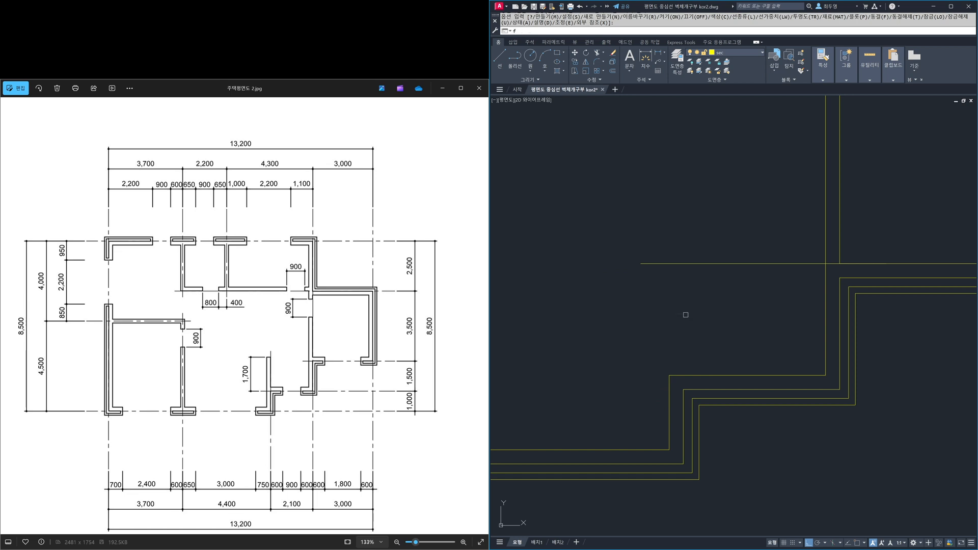
key(Return)
click(667, 379)
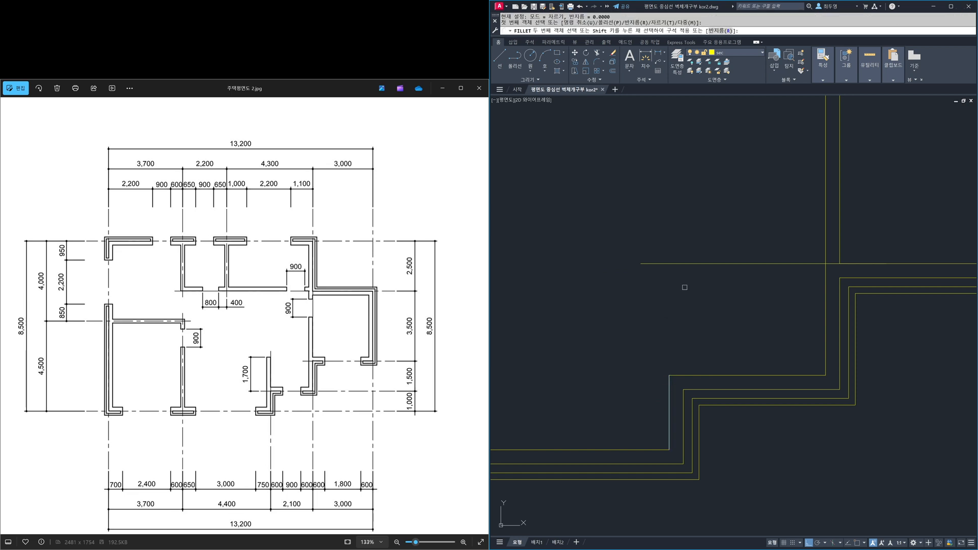
click(675, 263)
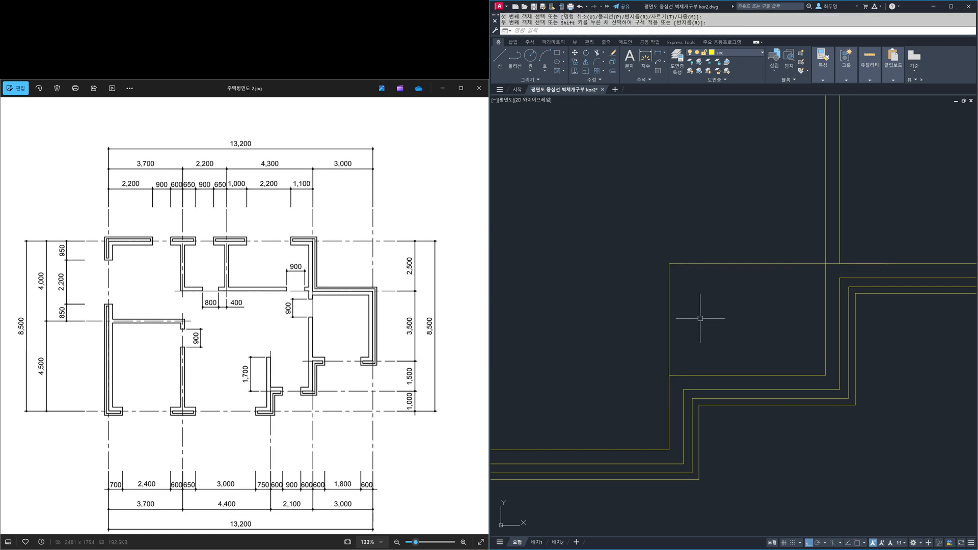
- Offset the extended vertical wall line to the right by the interior wall thickness
text(o)
key(Return)
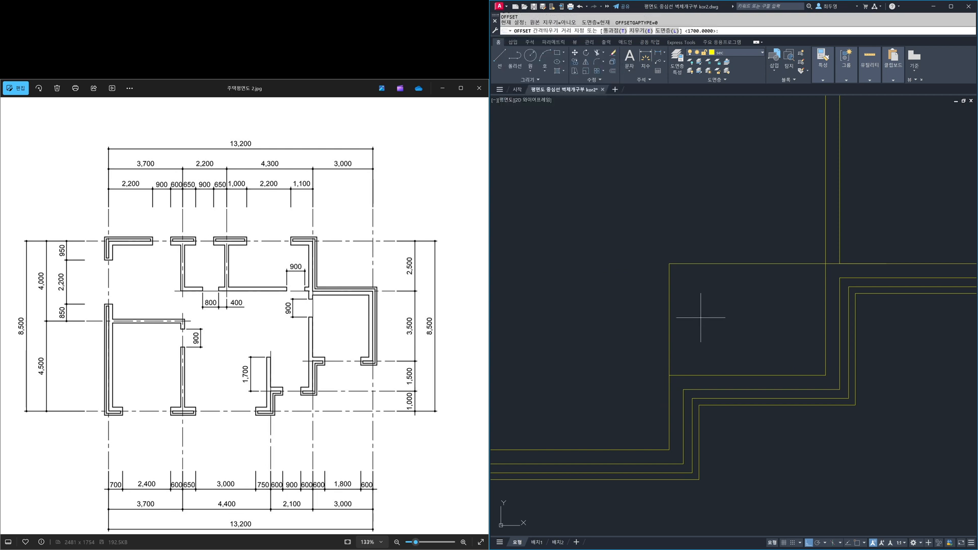
text(190)
key(Return)
click(669, 302)
click(729, 308)
key(Return)
- Fillet the offset vertical line with the partition's top line and the step's horizontal inner wall line to close the partition
text(f)
key(Return)
text(m)
key(Return)
click(679, 263)
click(683, 358)
click(693, 376)
key(Return)
- Thaw the cen layer to show the centerlines over the finished walls
text(z)
key(Return)
text(p)
key(Return)
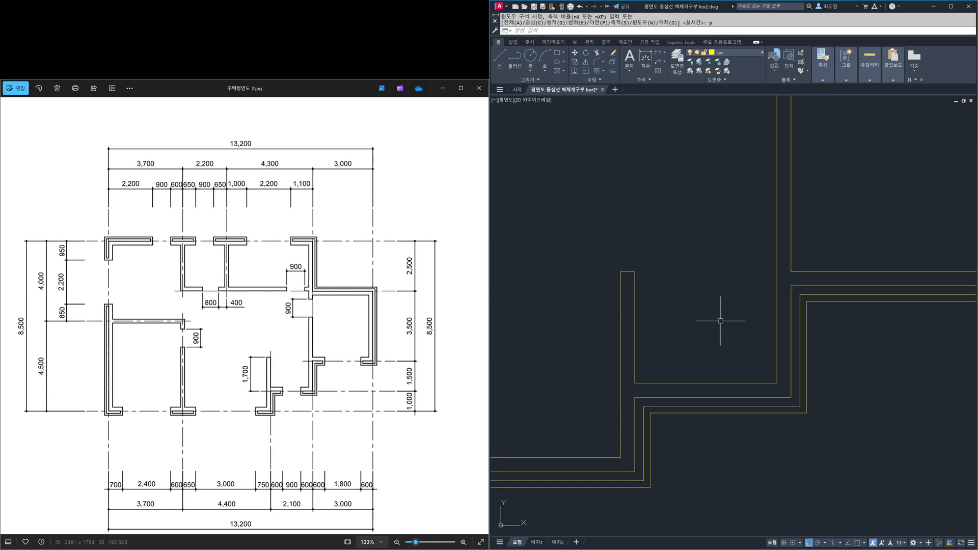
text(z)
key(Return)
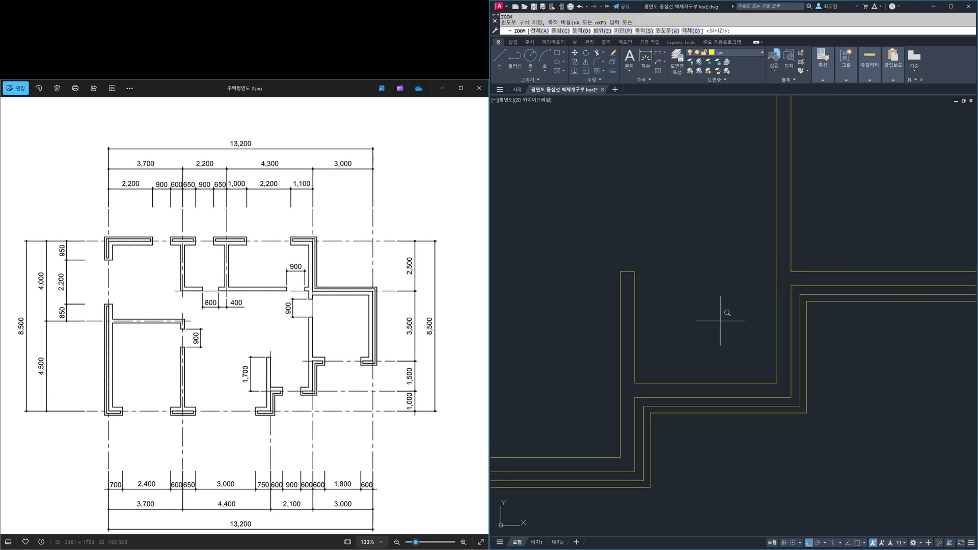
text(a)
key(Return)
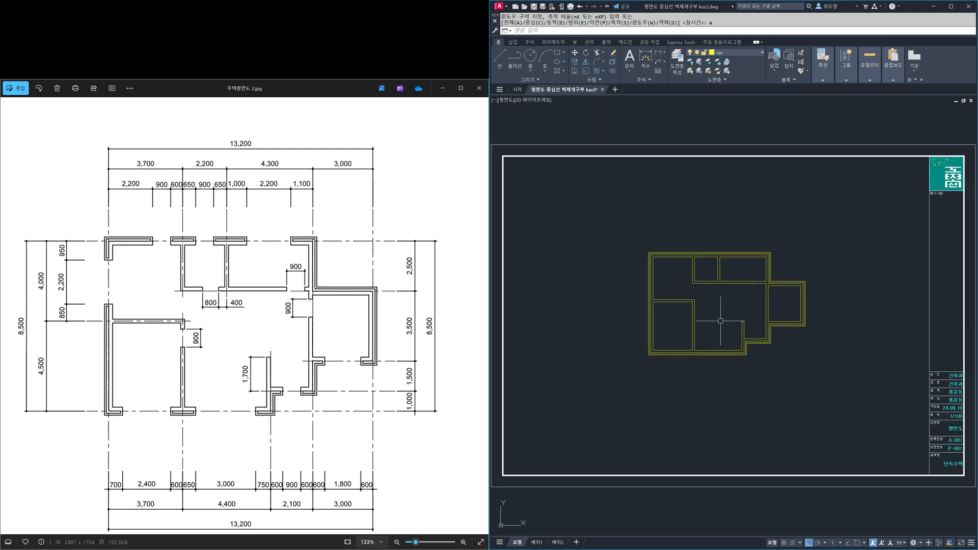
click(743, 53)
click(699, 71)
click(714, 306)
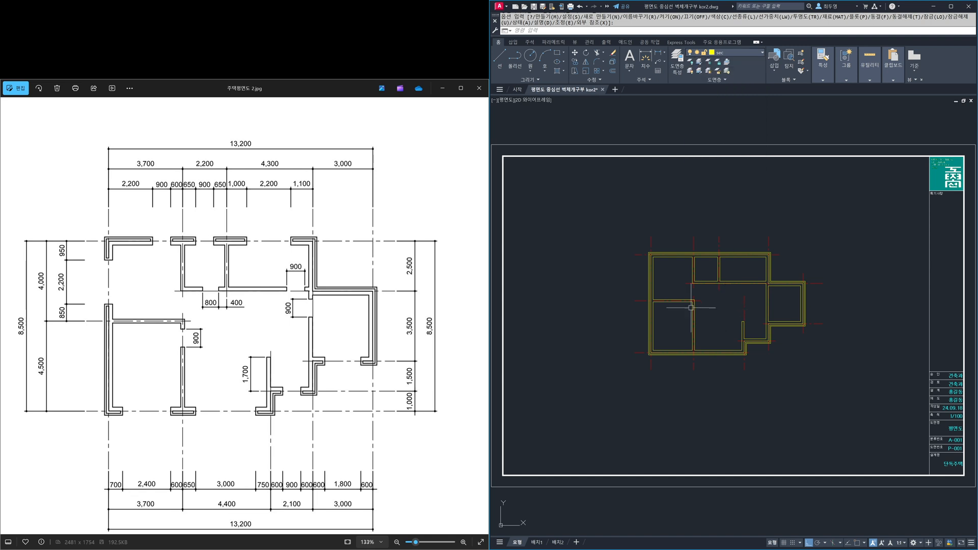
scroll(714, 307, up, 5)
middle_drag(719, 296, 713, 309)
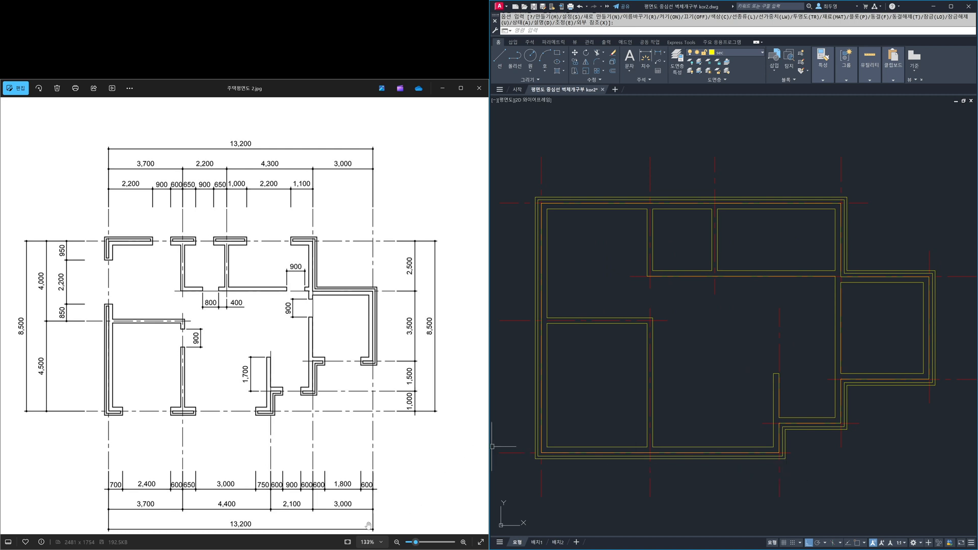
- Fit the whole reference image in its viewer and view the complete drawing sheet for comparison
click(350, 543)
click(629, 371)
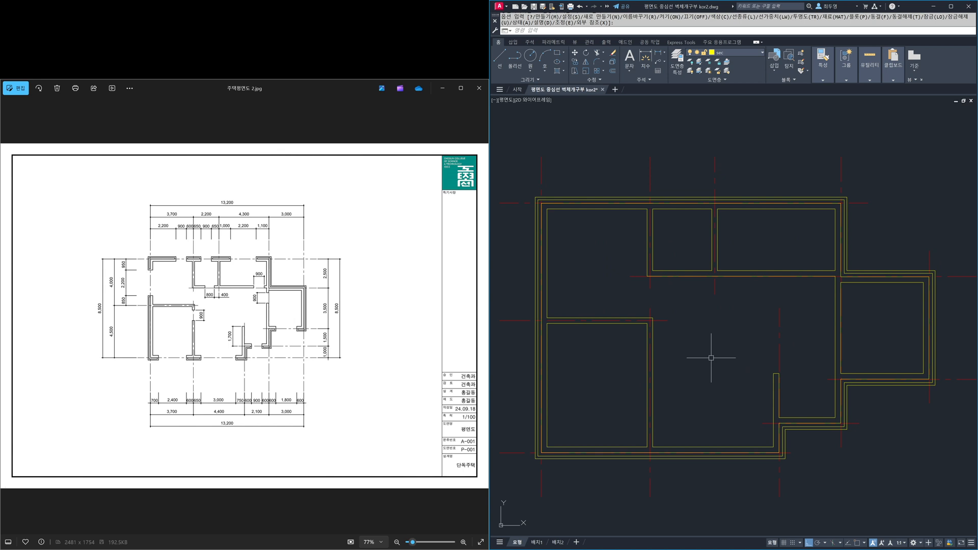
text(z)
key(Return)
text(a)
key(Return)
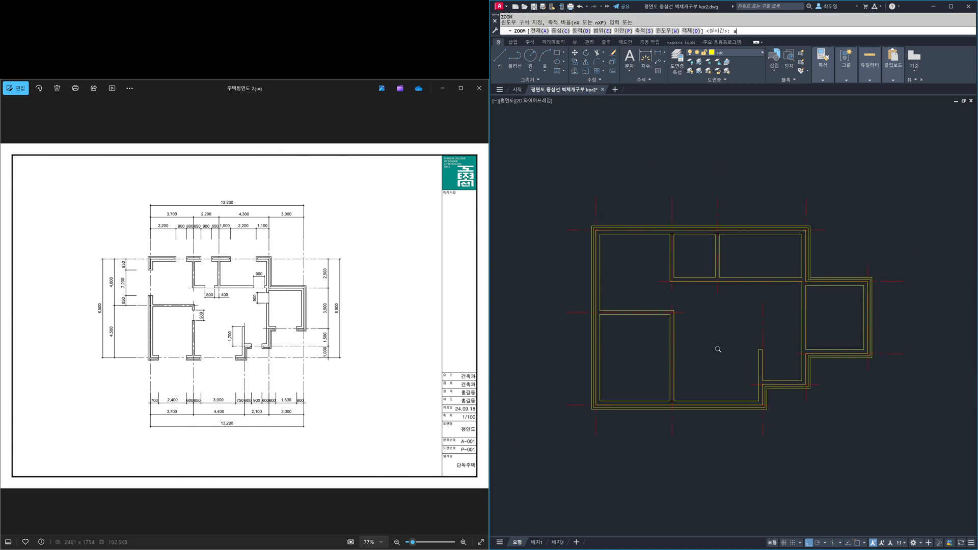